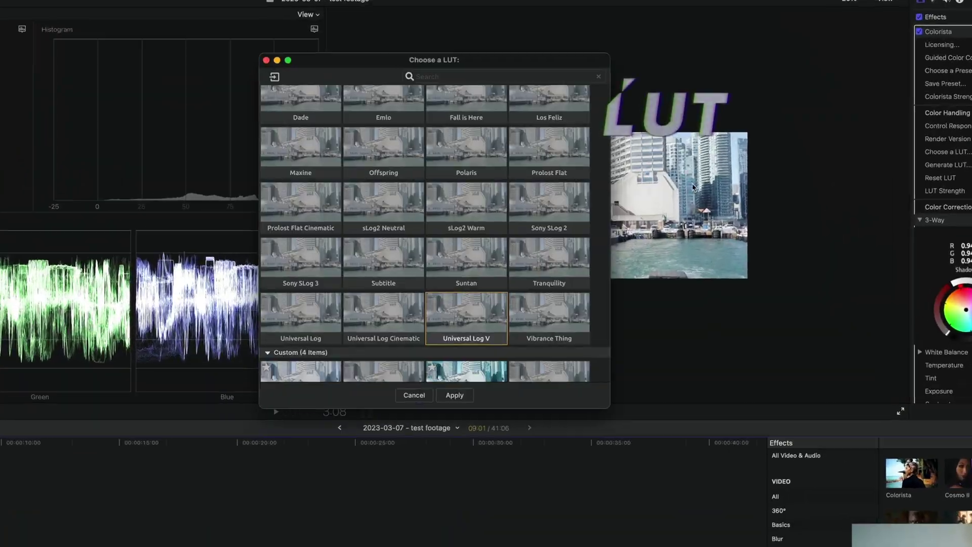
- Apply the Neutral A7s3 custom LUT, then start Colorista's Guided Color Correction
left_click(531, 395)
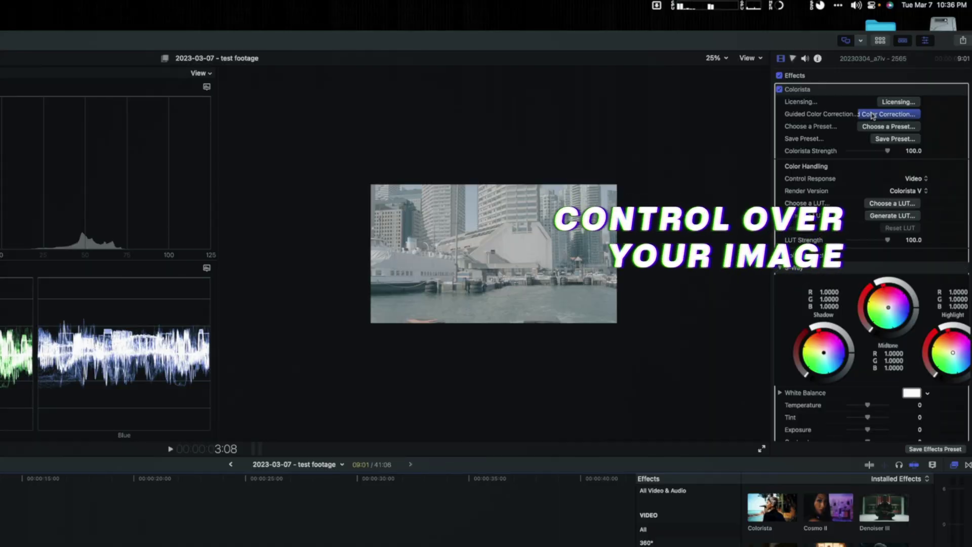
left_click(872, 115)
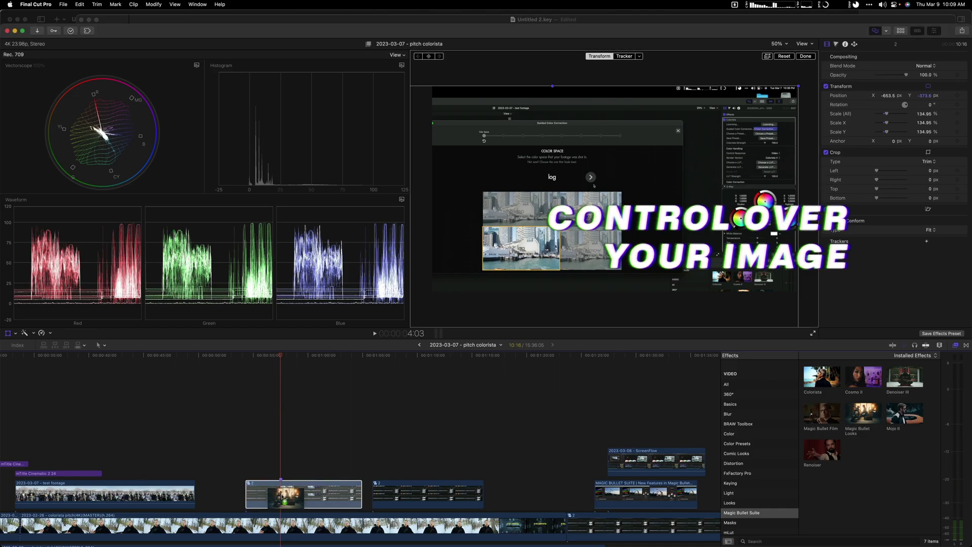
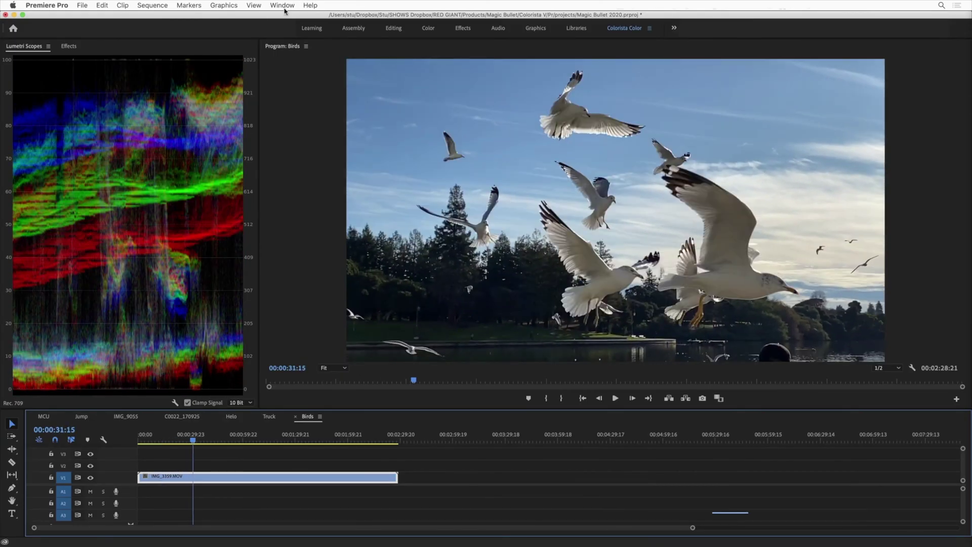
- Open and widen the Colorista V panel, then push the Birds clip's Midtones wheel toward cyan
left_click(283, 5)
left_click_drag(505, 180, 720, 180)
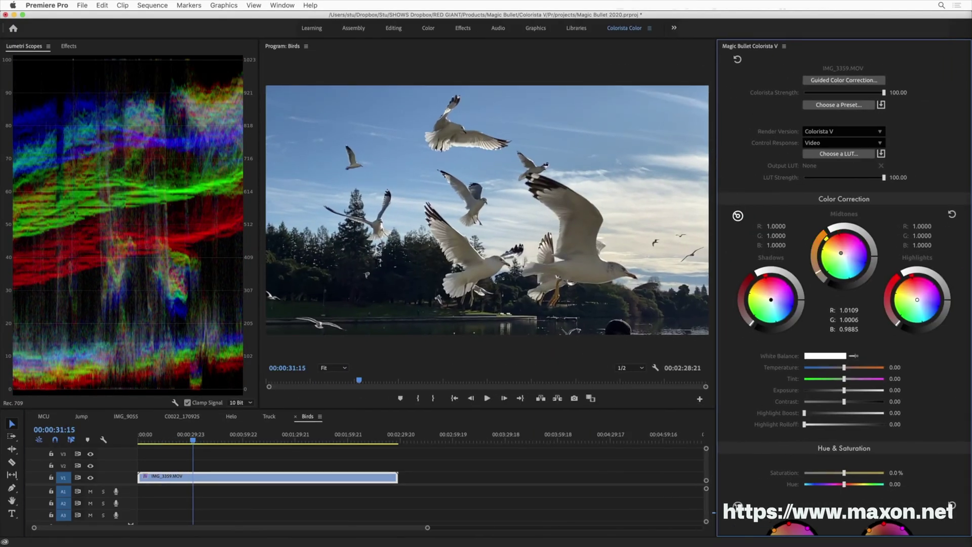
left_click_drag(841, 254, 848, 264)
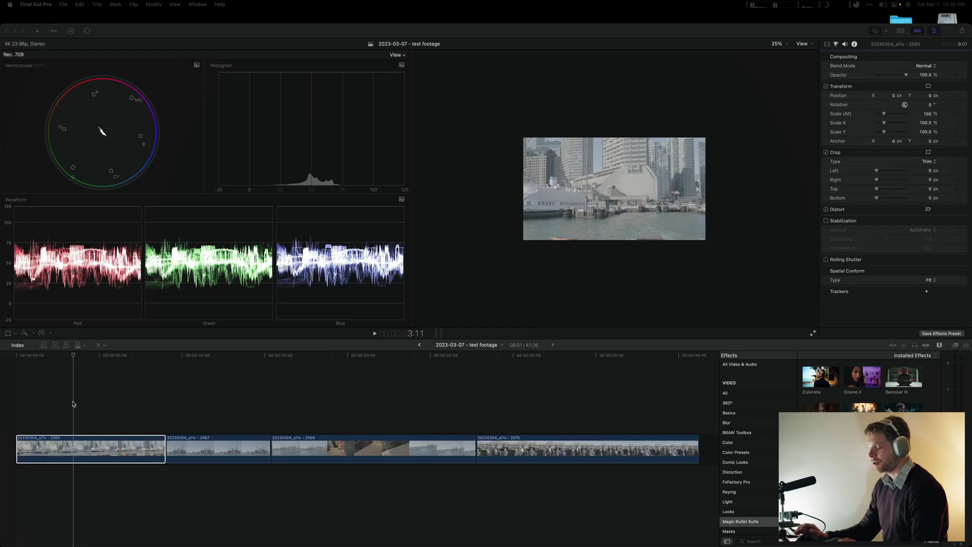
key("super+space")
type("max")
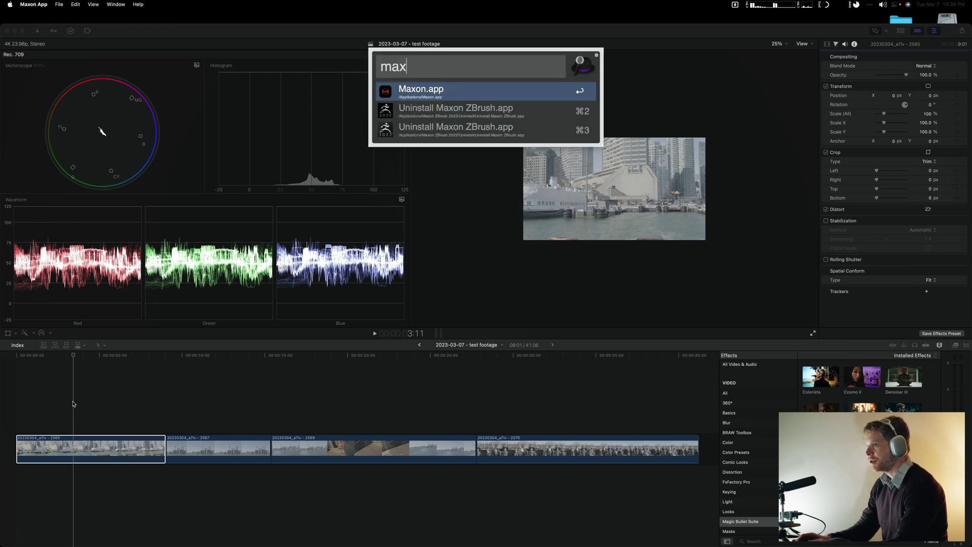
key("Return")
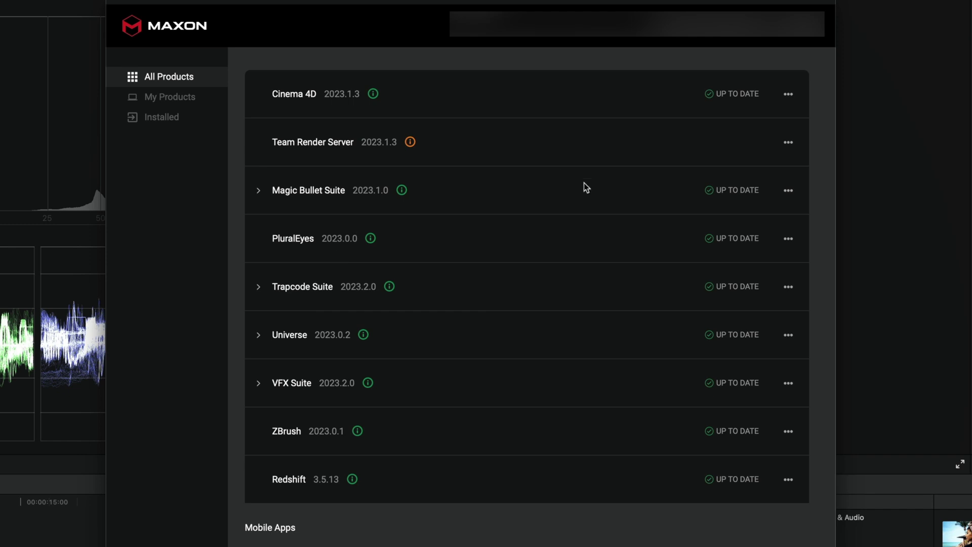
left_click(111, 4)
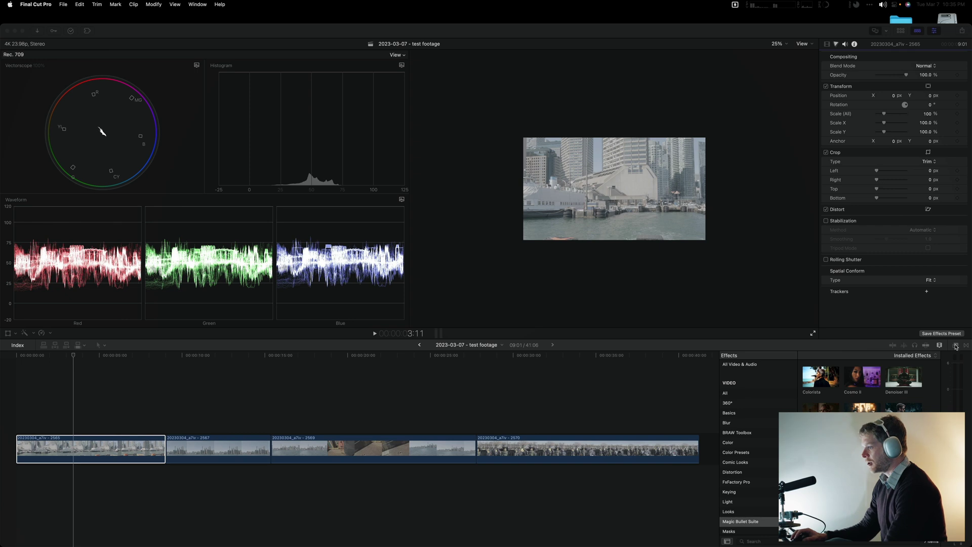
- Back in Final Cut Pro, drag Colorista from Magic Bullet Suite onto the first waterfront clip
left_click(101, 131)
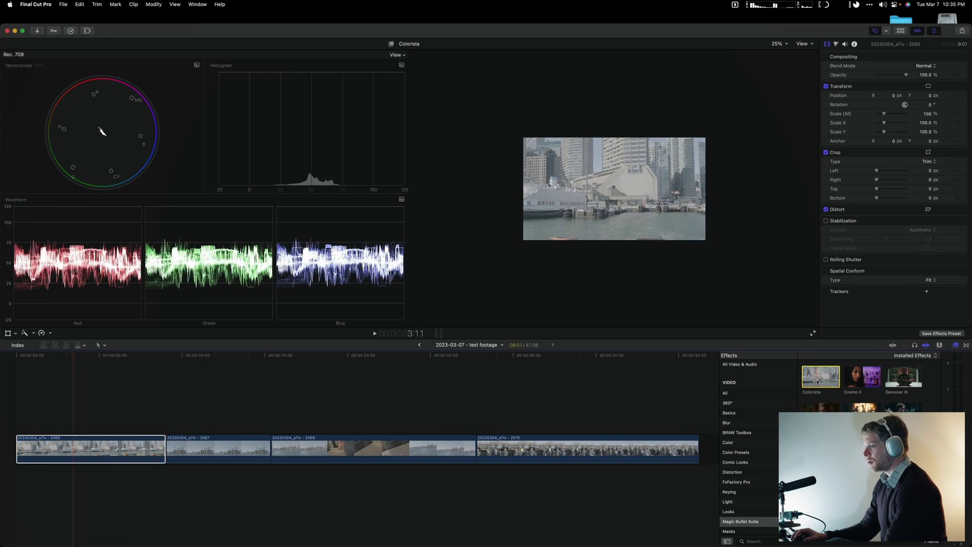
left_click_drag(820, 375, 148, 408)
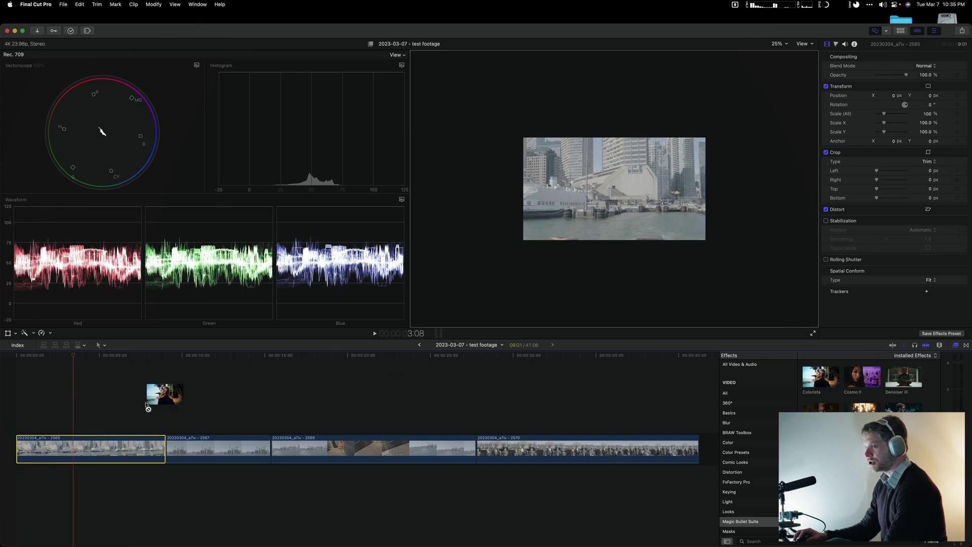
left_click_drag(84, 445, 78, 449)
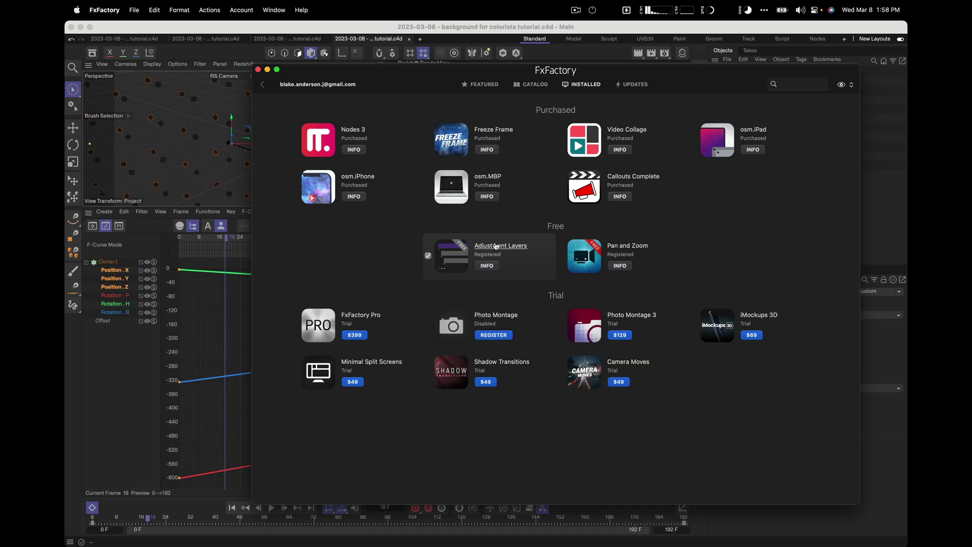
- Show the Adjustment Layers entry under Free in FxFactory's Installed list
left_click(496, 247)
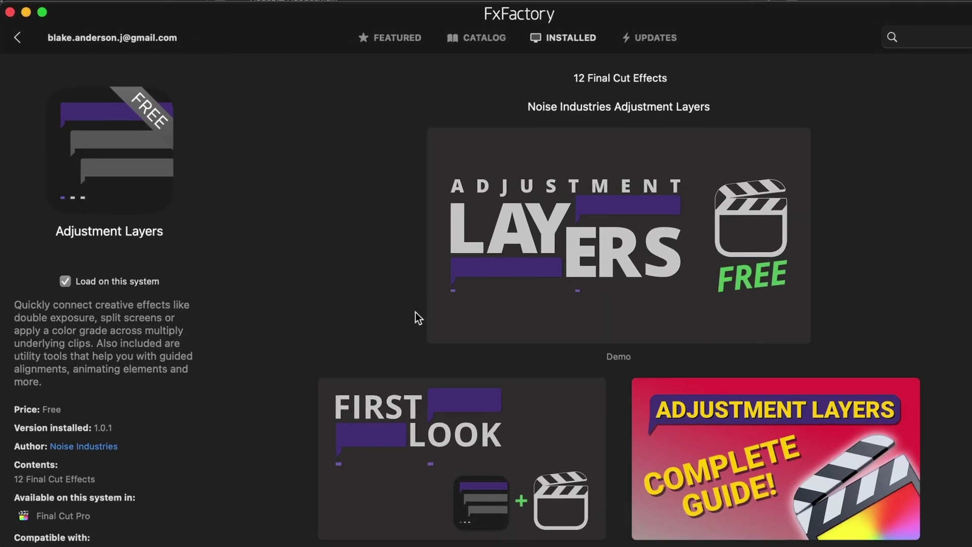
scroll(411, 315, "down", 2)
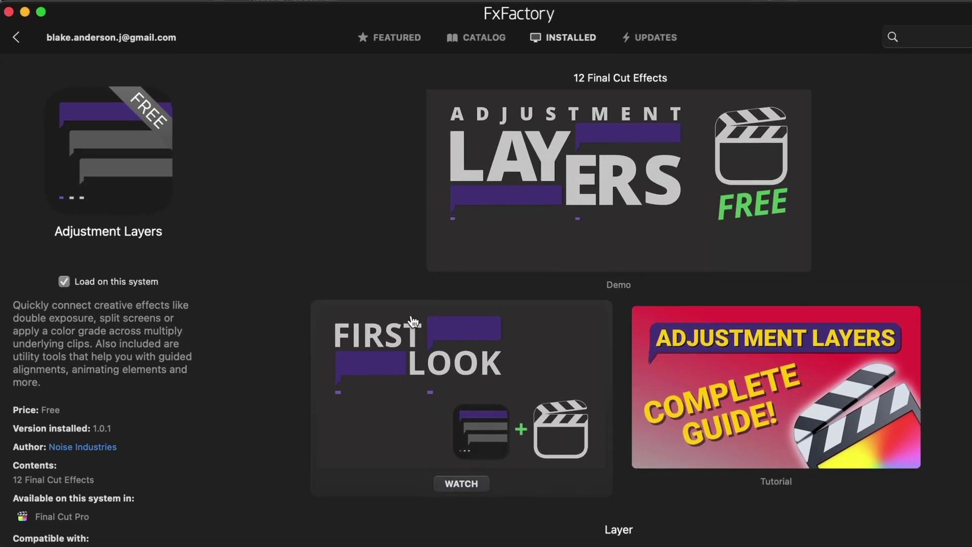
scroll(414, 322, "down", 2)
scroll(415, 322, "down", 3)
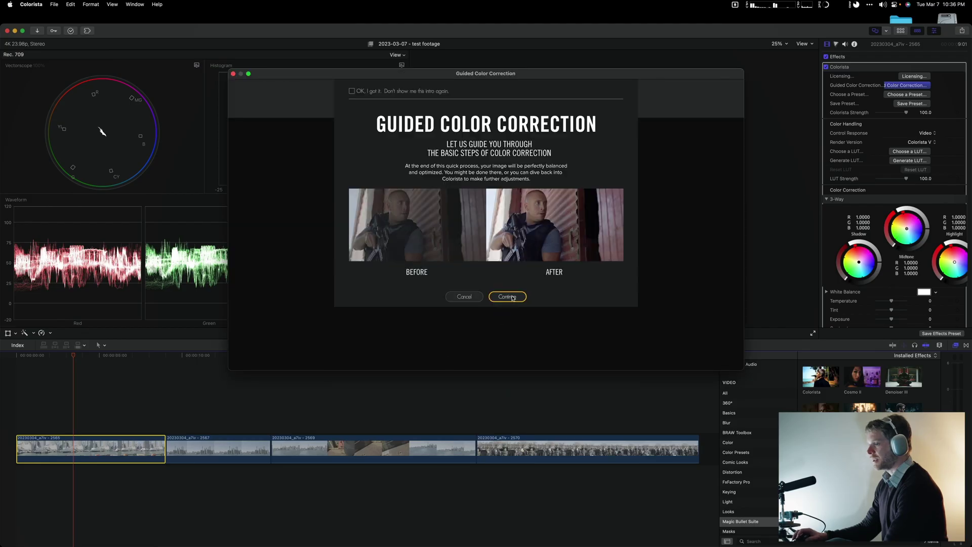
- Start guided correction, mark the footage as log, and darken the black point
left_click(509, 297)
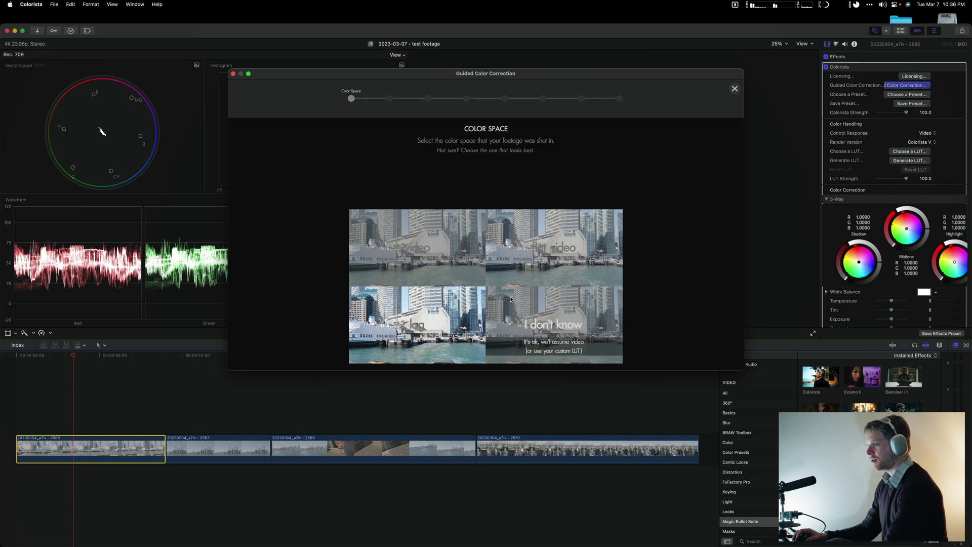
left_click(465, 304)
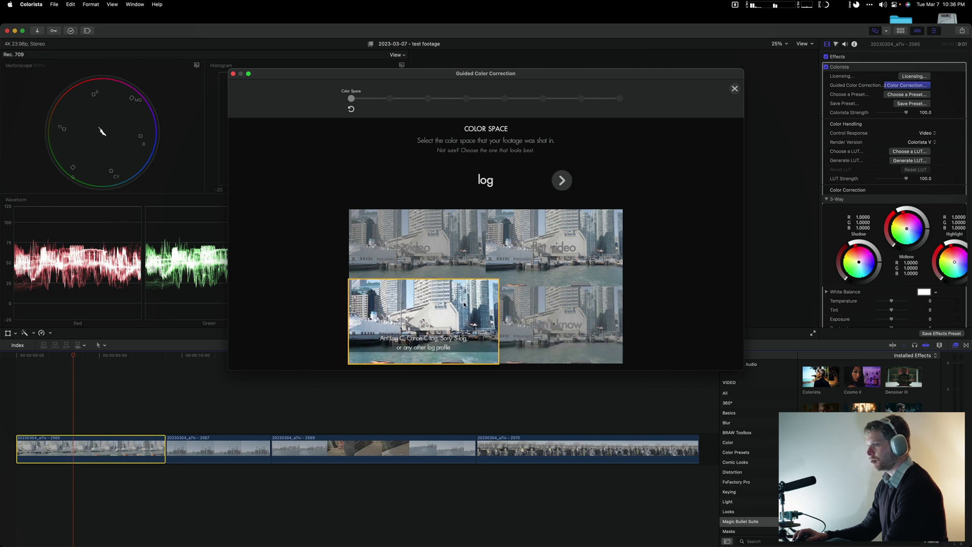
left_click(563, 181)
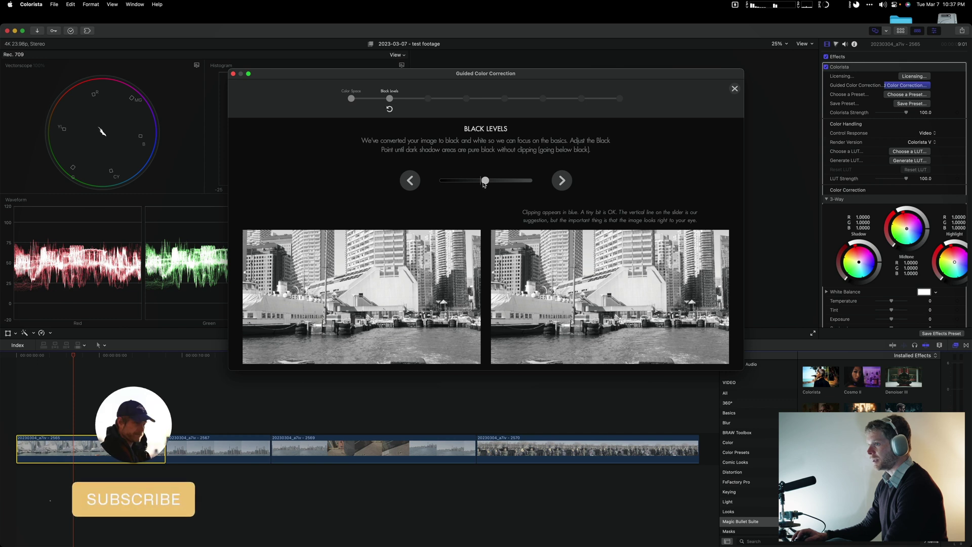
left_click_drag(485, 181, 479, 181)
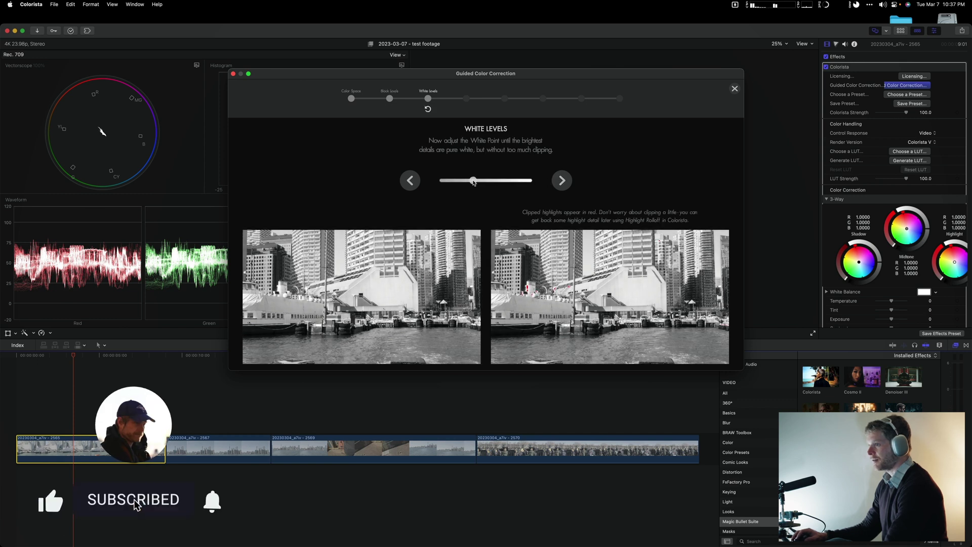
left_click(561, 180)
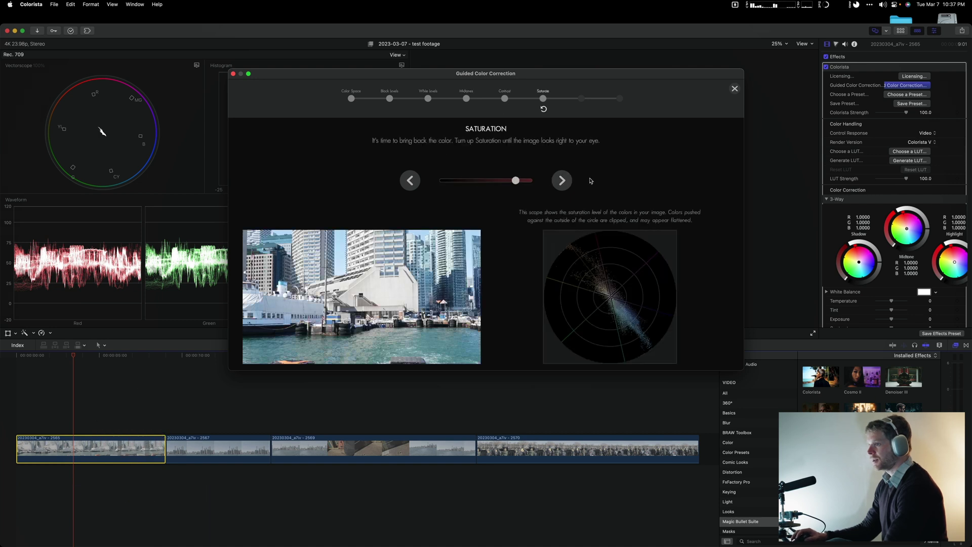
left_click(561, 180)
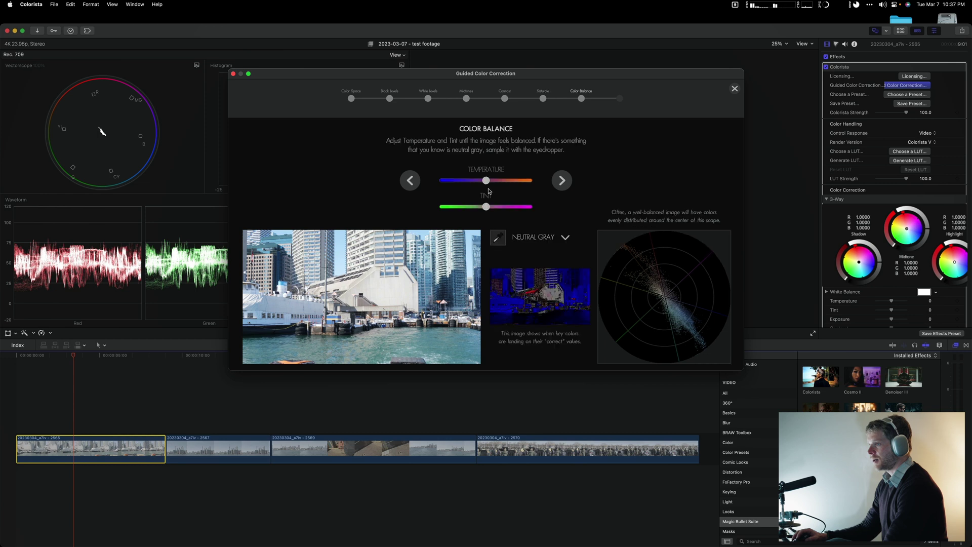
- Balance colour by sampling skin tone, recentre temperature and tint, and finish the guide
left_click(495, 240)
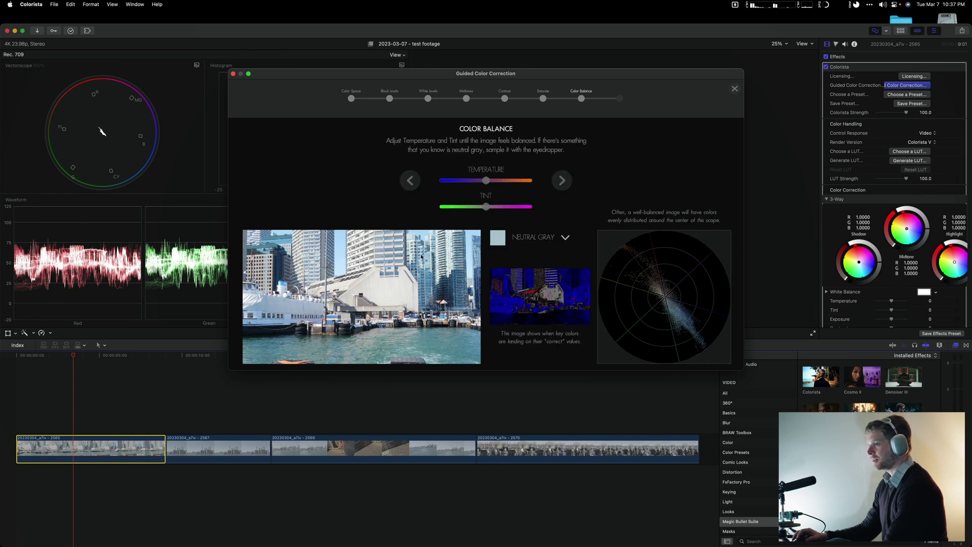
left_click(567, 237)
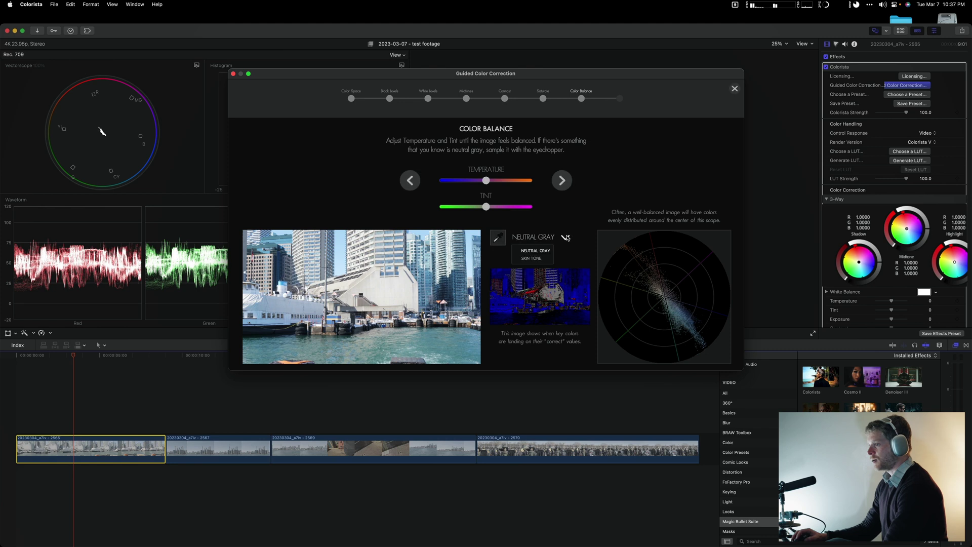
left_click(534, 257)
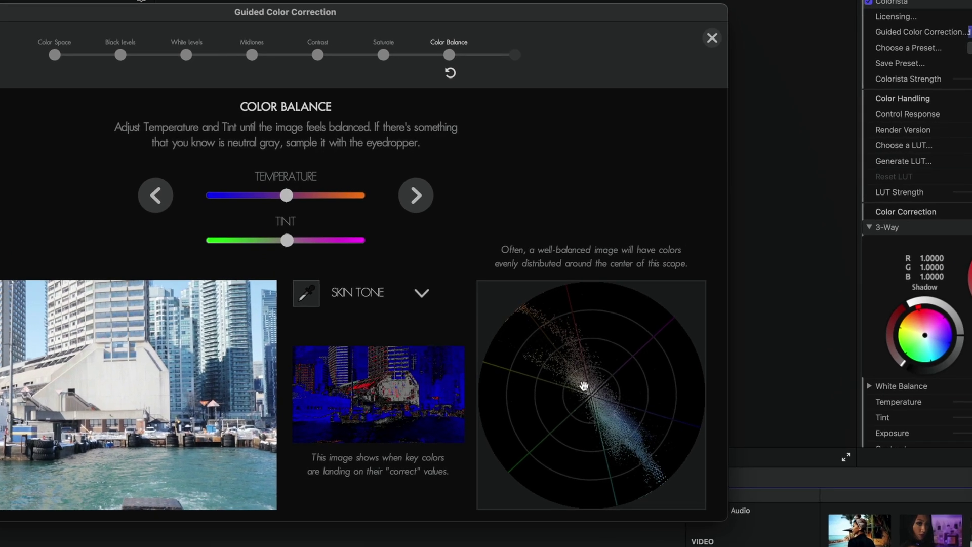
left_click_drag(584, 387, 576, 389)
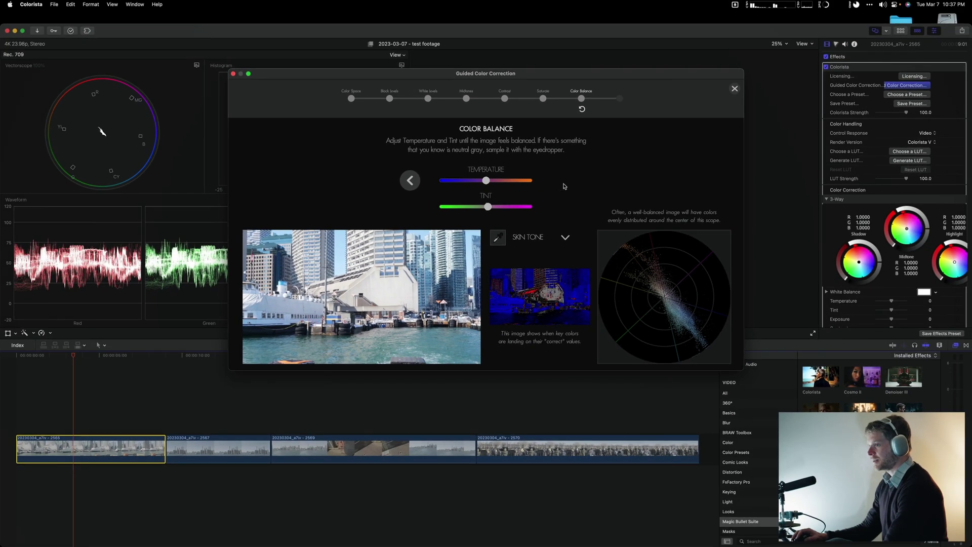
left_click(562, 181)
left_click(486, 183)
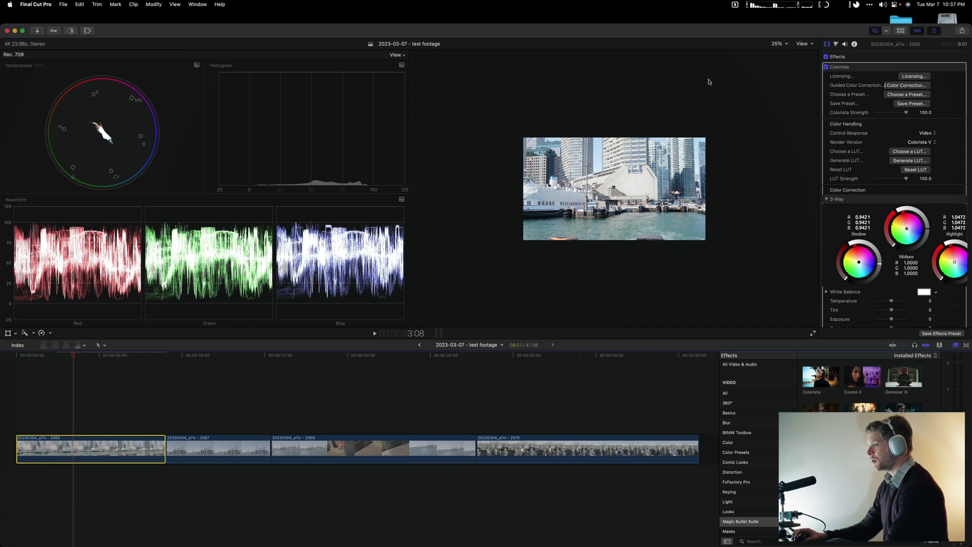
scroll(874, 186, "down", 5)
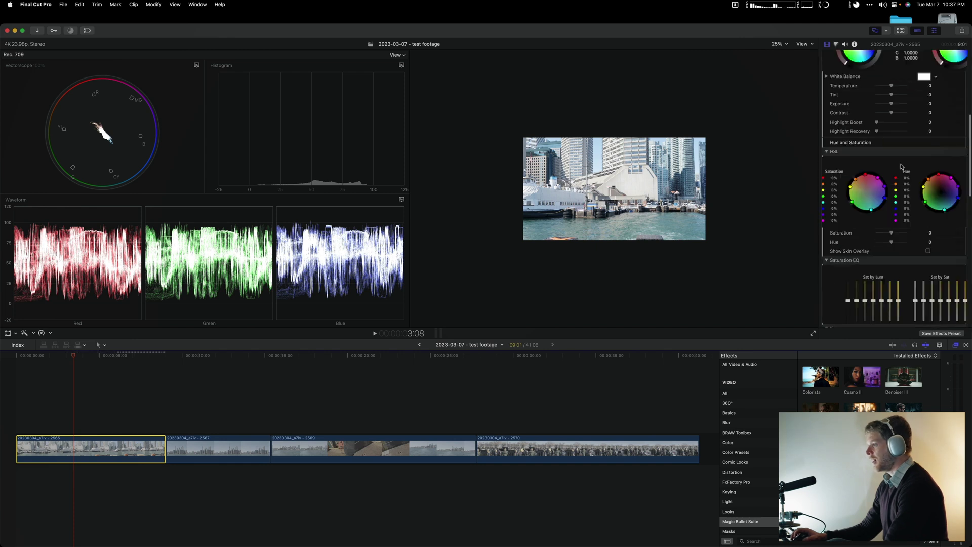
scroll(875, 185, "down", 5)
scroll(875, 186, "down", 3)
scroll(875, 186, "down", 4)
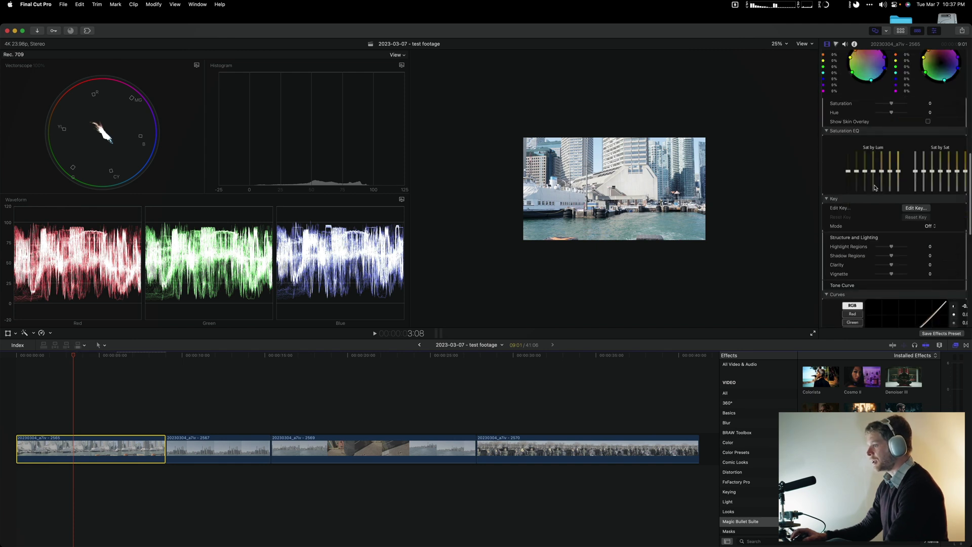
scroll(850, 243, "down", 4)
scroll(837, 260, "down", 3)
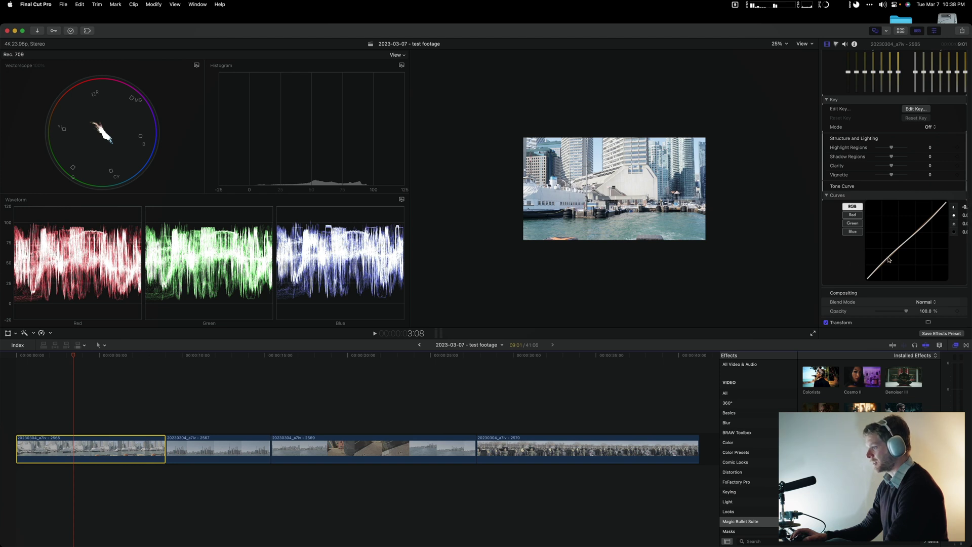
scroll(889, 259, "up", 10)
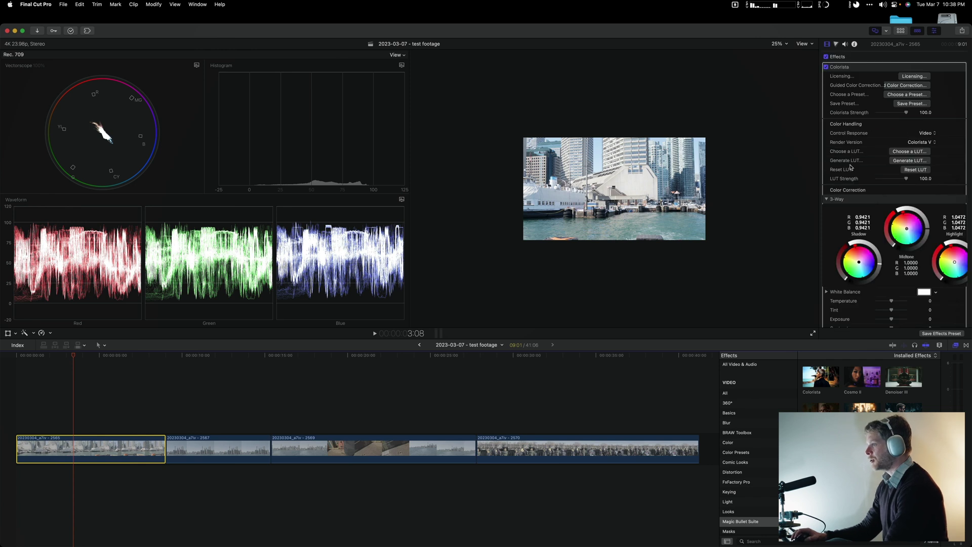
- Open Colorista's Choose a Preset gallery for the first waterfront clip
left_click(907, 95)
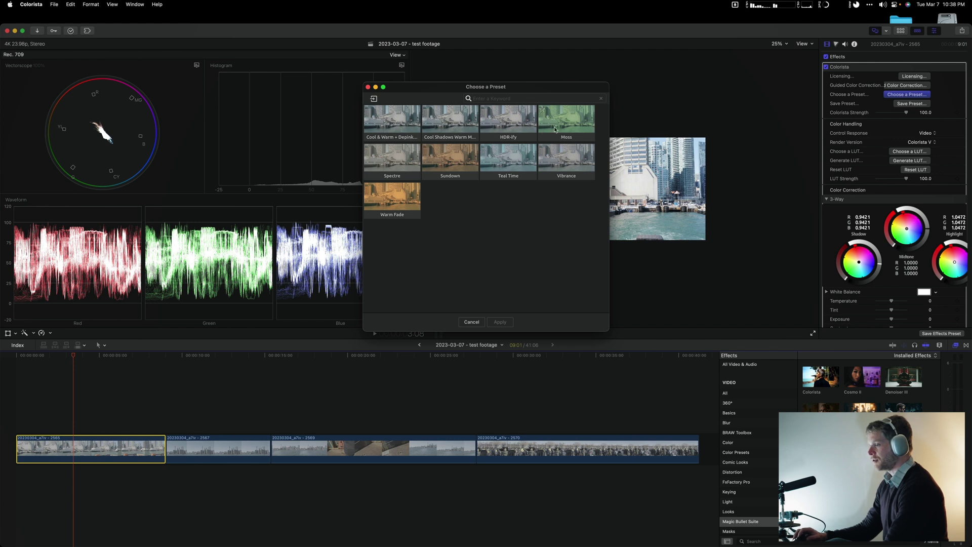
- Dismiss the presets gallery and apply the Custom Neutral A7s3 LUT from Colorista's LUT browser
left_click(368, 87)
left_click(910, 152)
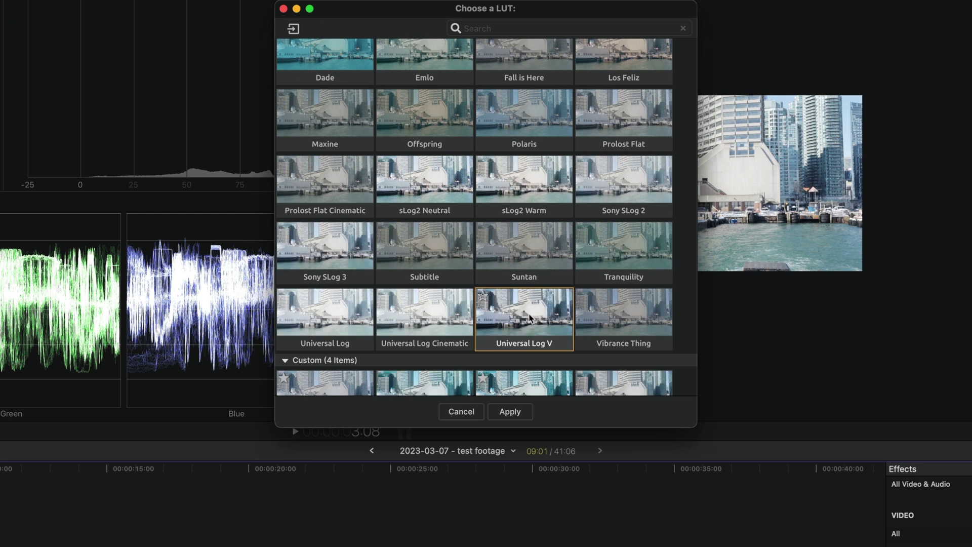
scroll(529, 312, "down", 2)
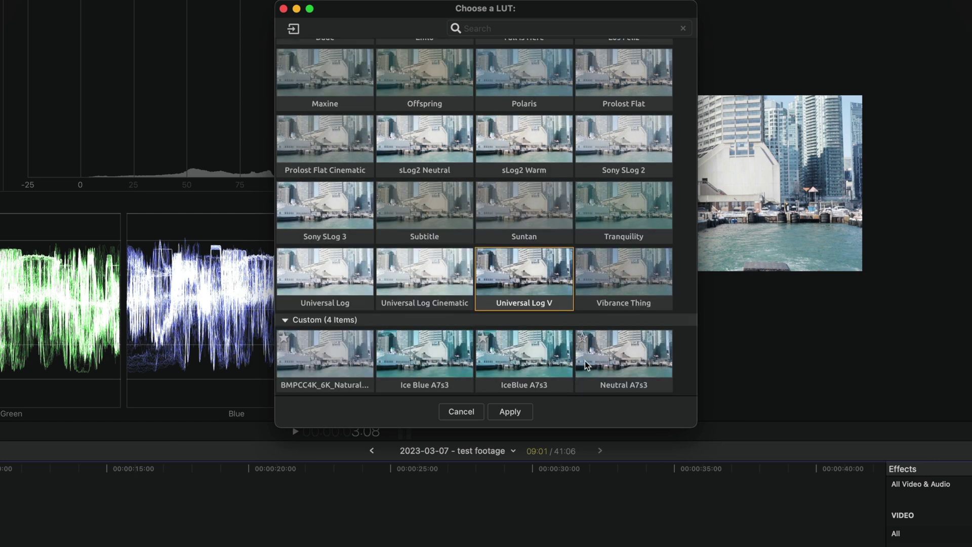
left_click(617, 363)
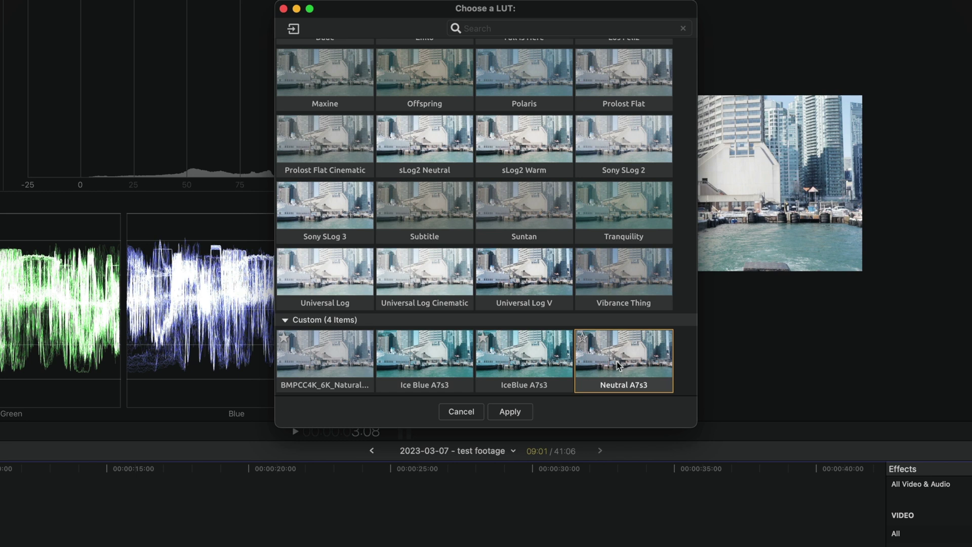
left_click(520, 412)
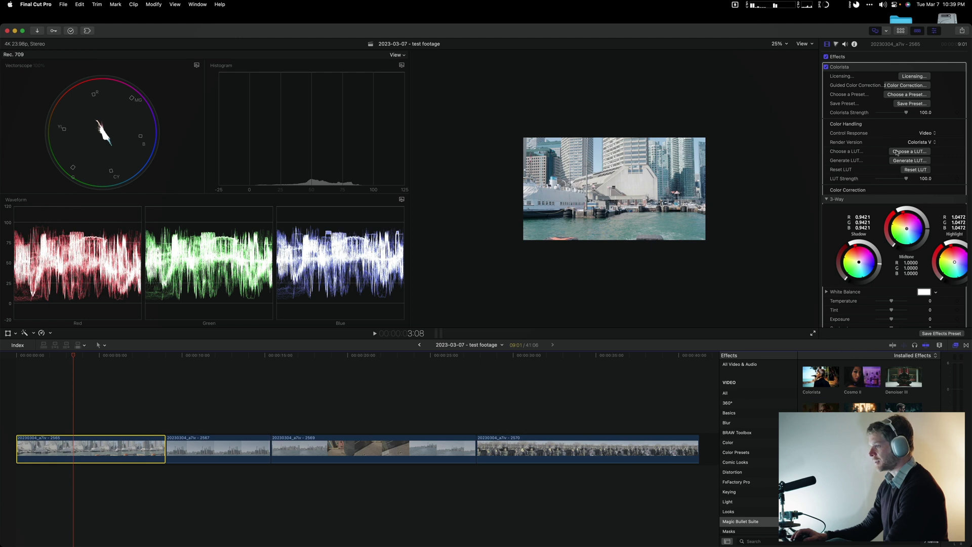
left_click(909, 160)
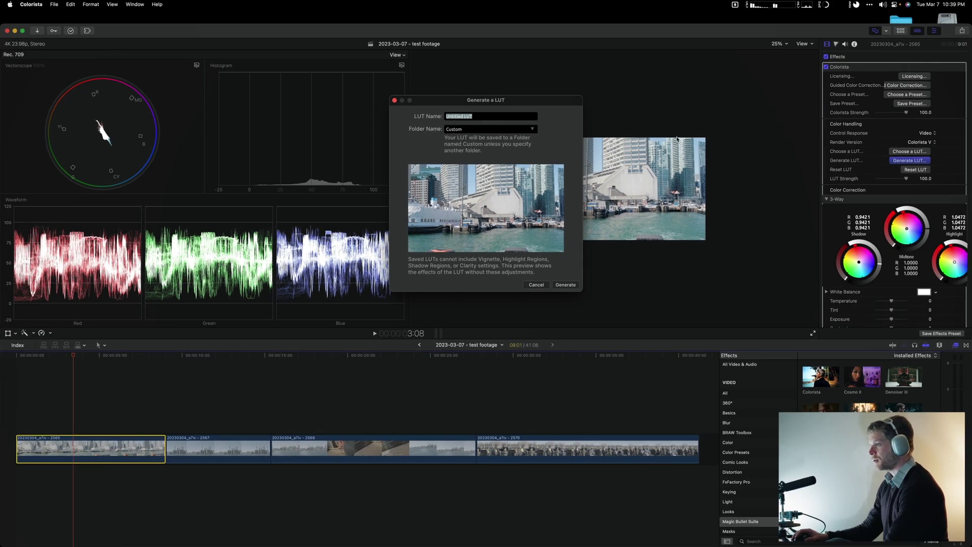
left_click(534, 285)
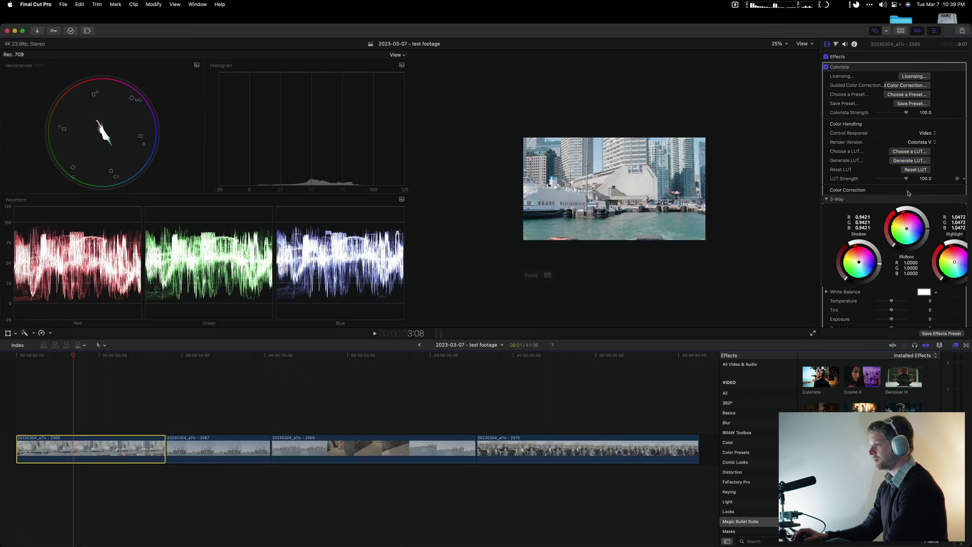
scroll(906, 193, "down", 2)
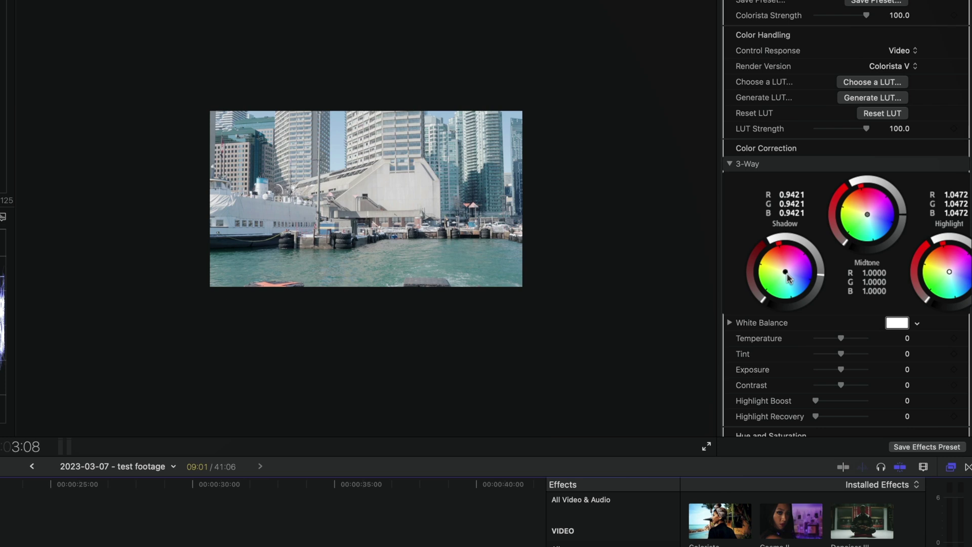
- Nudge the Shadow wheel toward teal and the Highlight wheel toward warm orange
left_click_drag(787, 277, 786, 273)
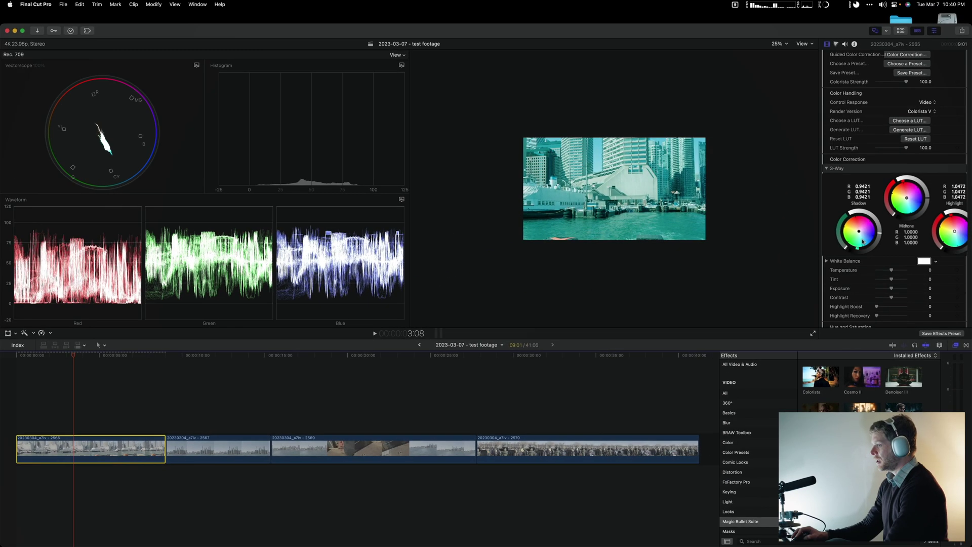
left_click_drag(863, 238, 863, 237)
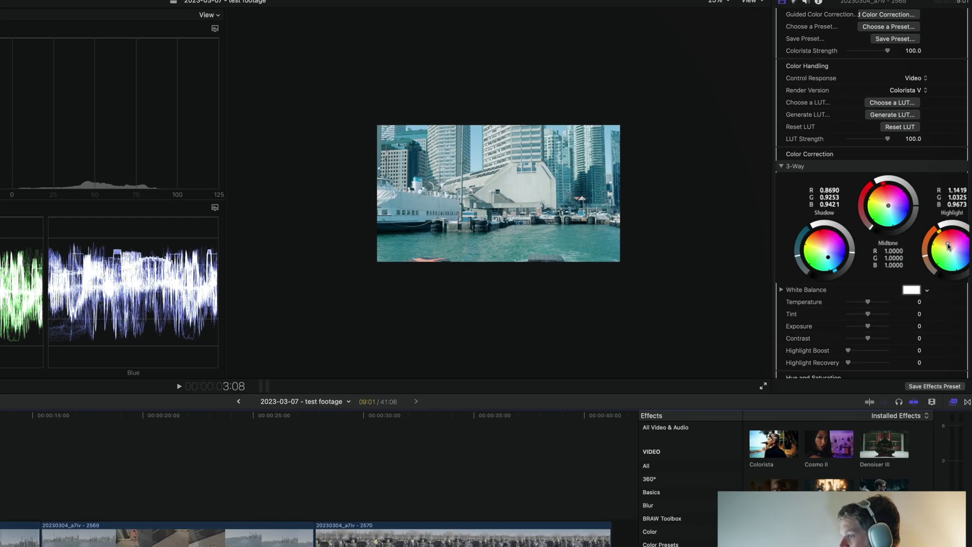
left_click_drag(954, 230, 948, 226)
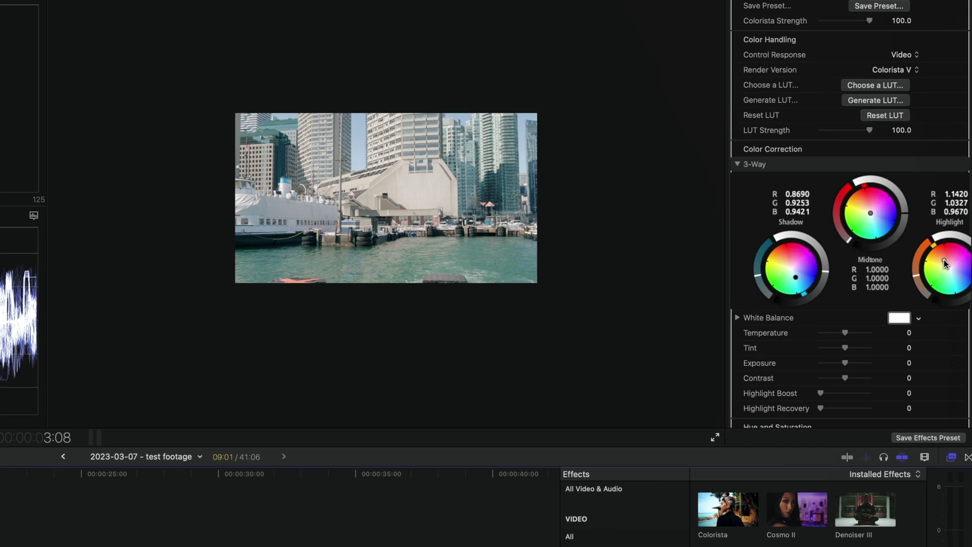
left_click_drag(944, 263, 945, 266)
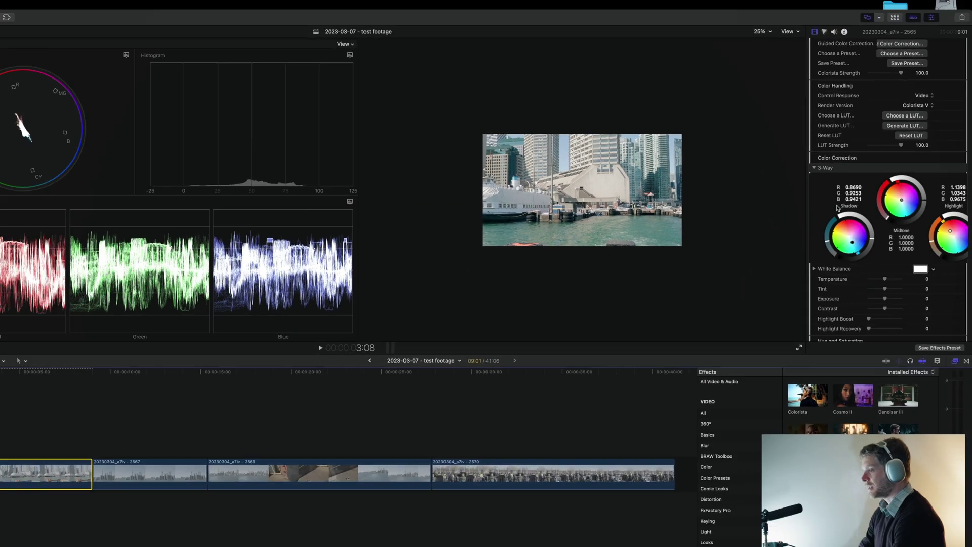
scroll(871, 181, "up", 3)
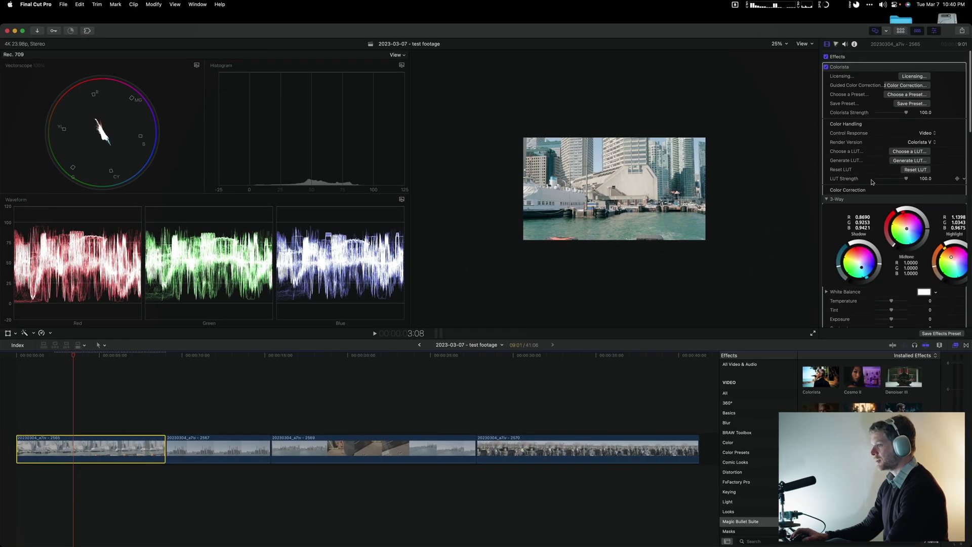
scroll(871, 181, "down", 5)
scroll(873, 198, "down", 3)
scroll(874, 219, "down", 3)
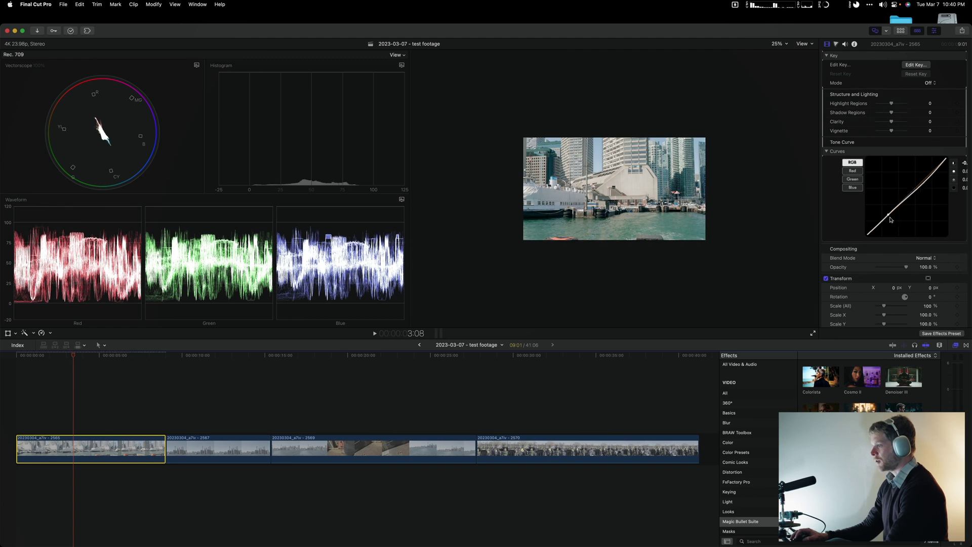
- Lower and reshape the upper RGB tone curve, adding a control point near its top
left_click_drag(890, 220, 889, 217)
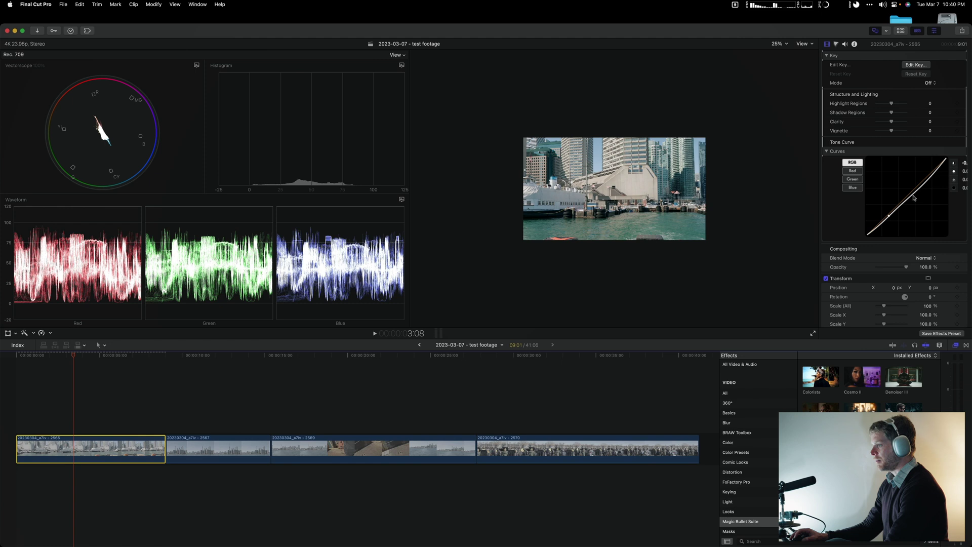
left_click_drag(912, 200, 931, 173)
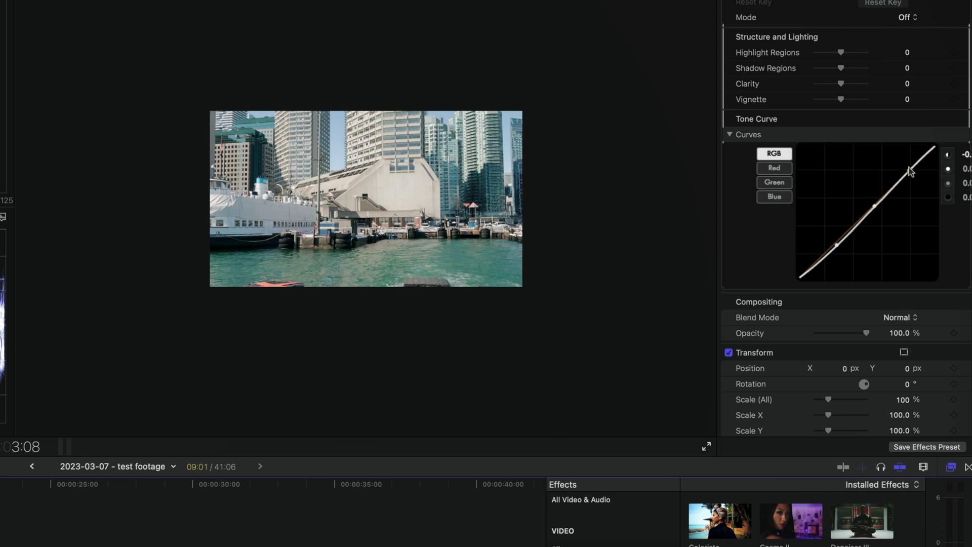
left_click(911, 170)
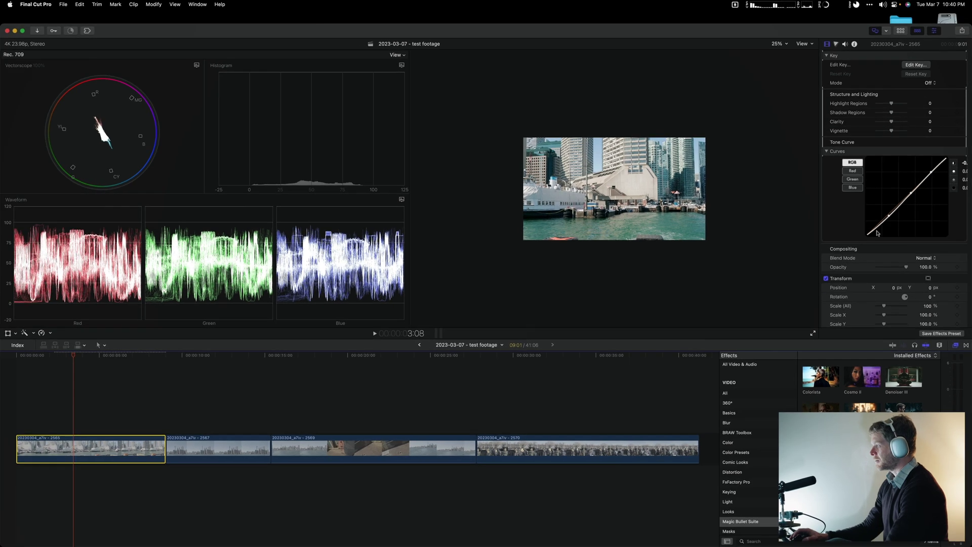
scroll(877, 232, "up", 5)
scroll(877, 233, "up", 5)
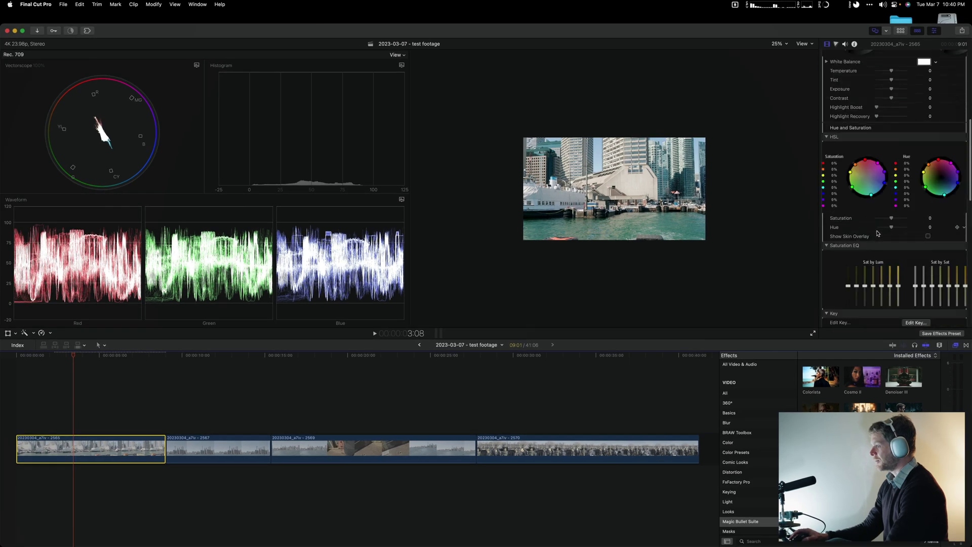
scroll(877, 232, "up", 5)
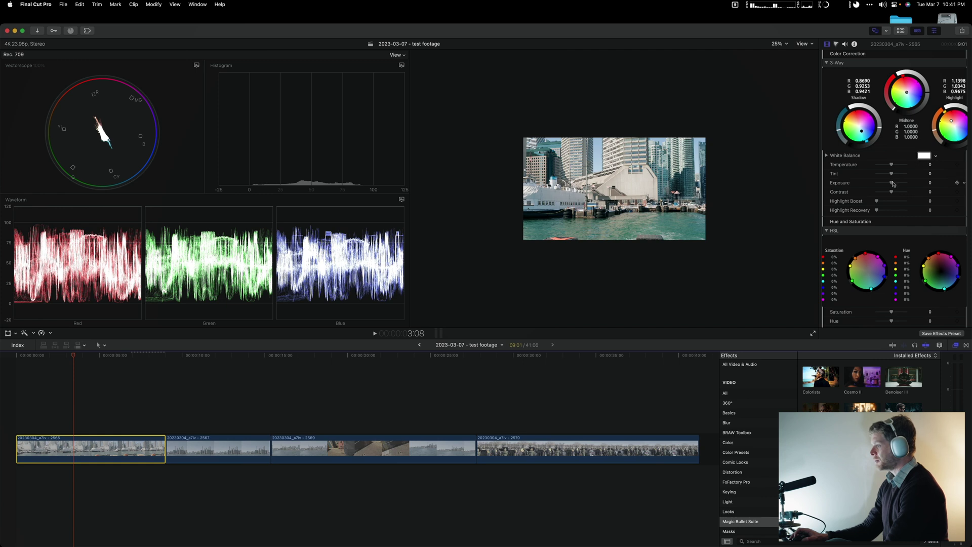
- Set Colorista Exposure to 0.25 and Highlight Recovery to about 47
left_click_drag(892, 183, 895, 183)
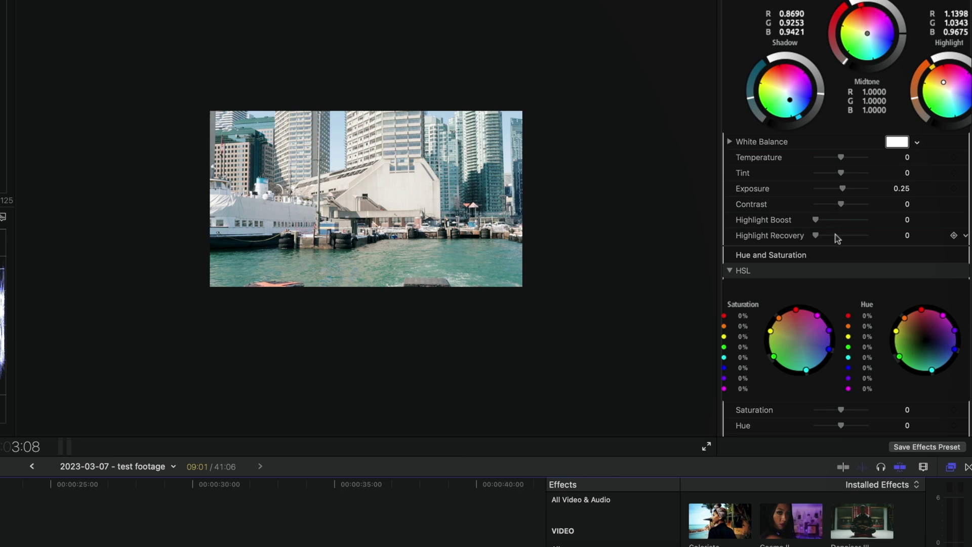
left_click_drag(817, 236, 841, 238)
scroll(835, 244, "down", 2)
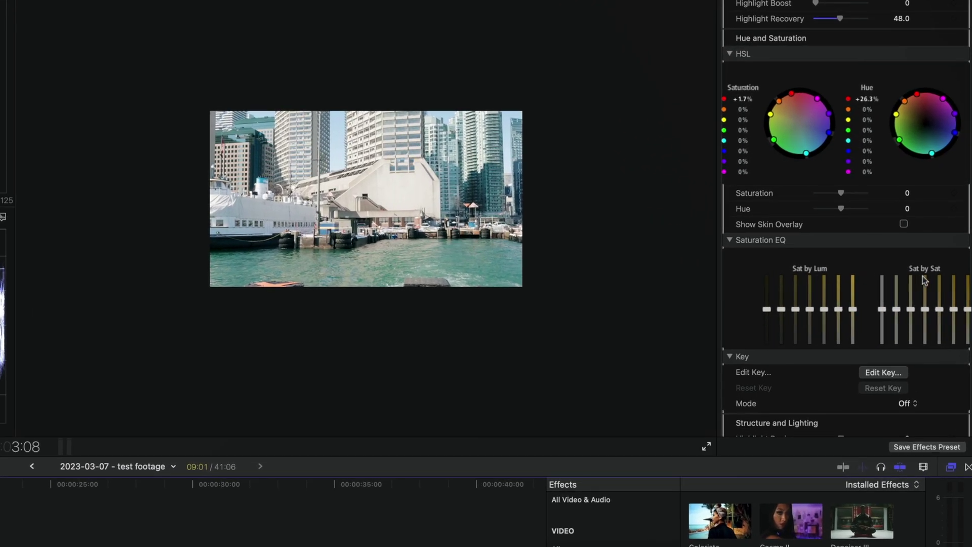
scroll(924, 285, "down", 4)
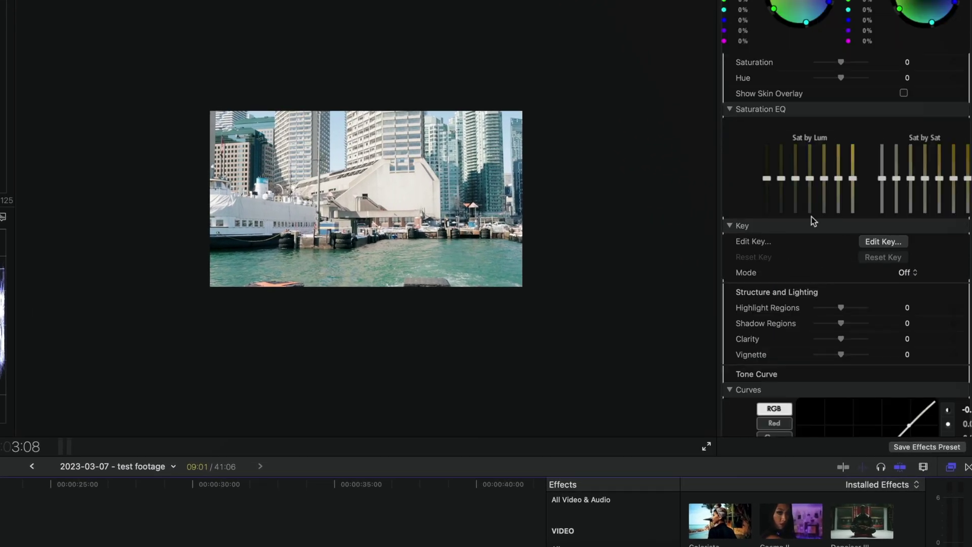
- Open the Colorista V Key editor and move its window aside
left_click(884, 241)
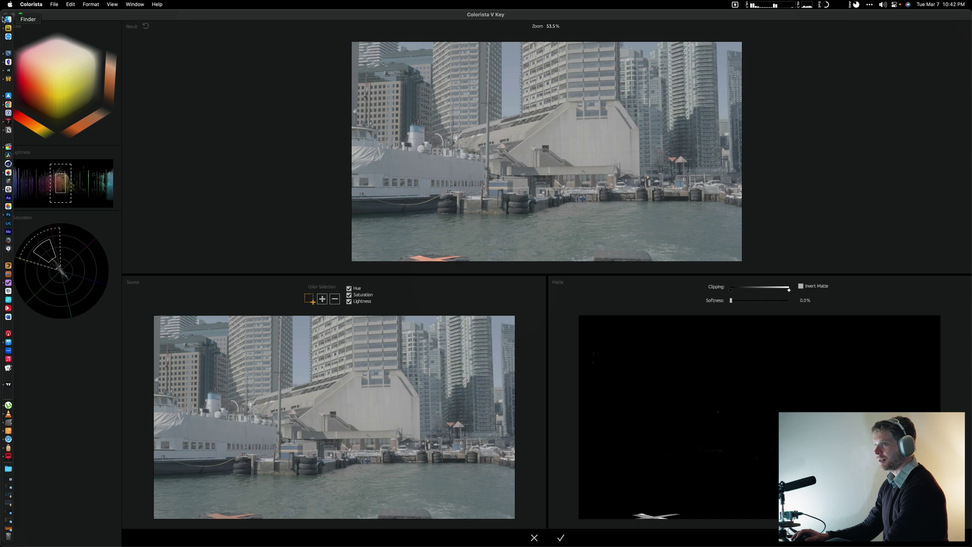
left_click_drag(20, 15, 72, 34)
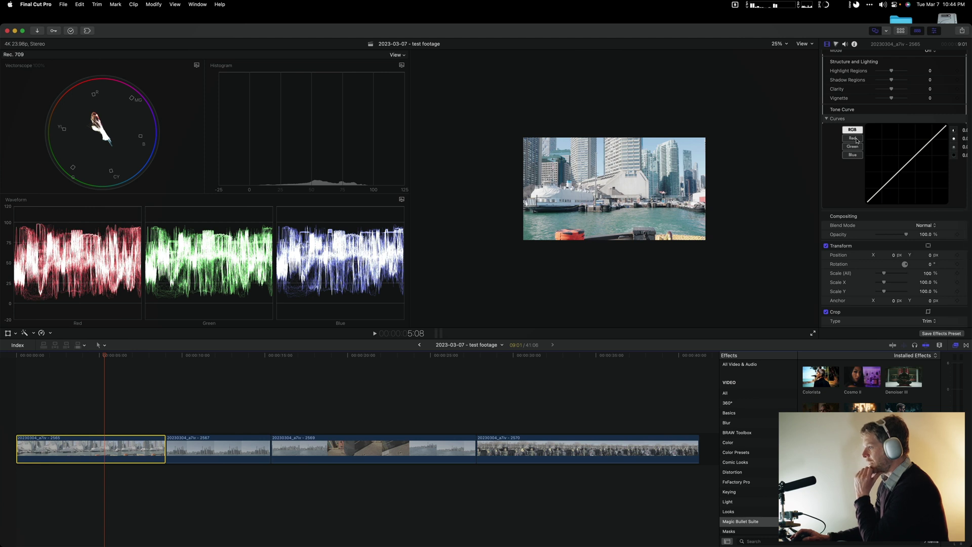
- Cycle through the red and green curves, nudge the blue curve's midpoint slightly, then return to RGB
left_click(855, 139)
left_click(854, 148)
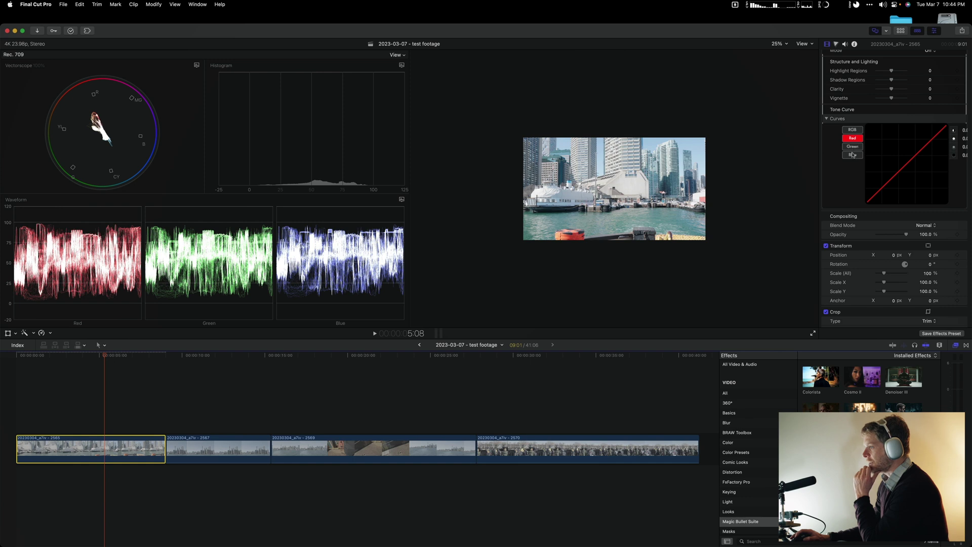
left_click(853, 155)
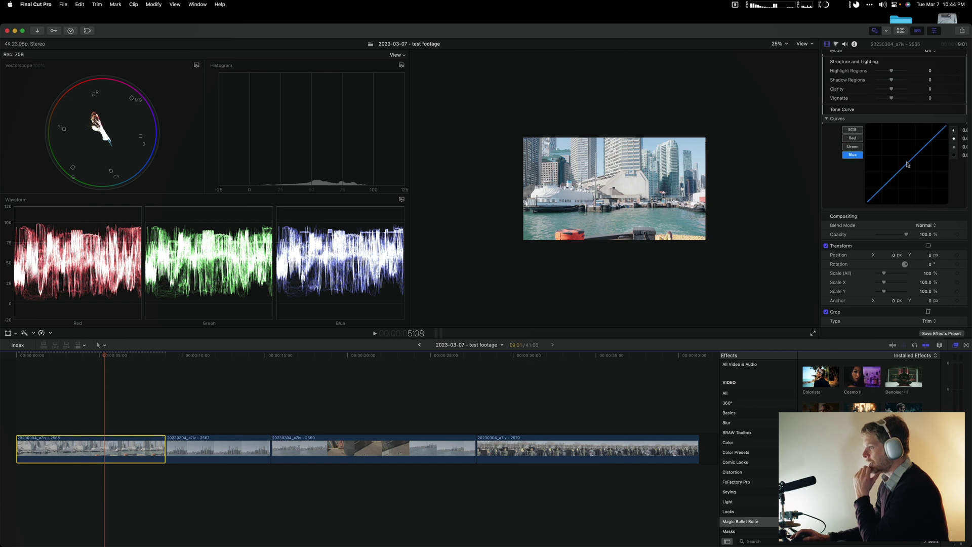
left_click_drag(908, 165, 905, 161)
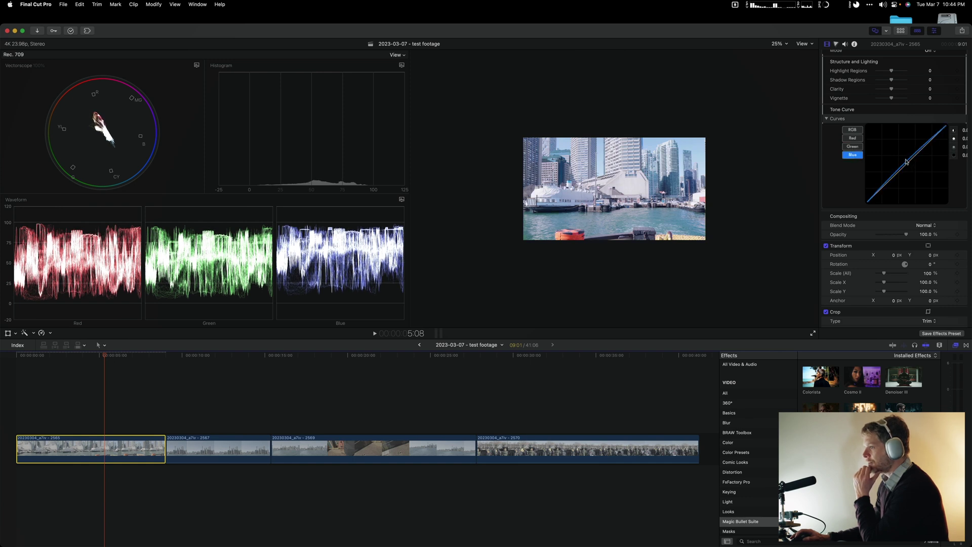
left_click_drag(907, 161, 911, 166)
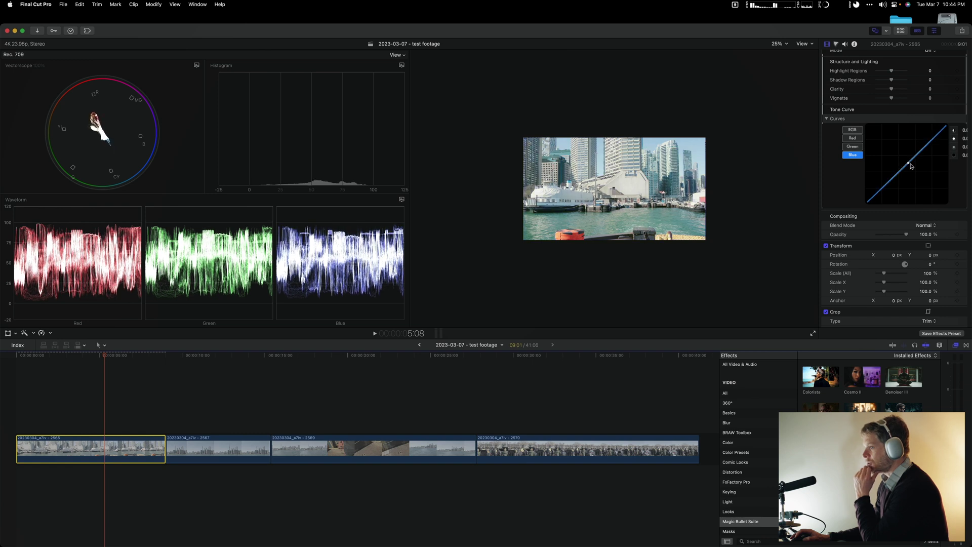
left_click_drag(911, 167, 910, 165)
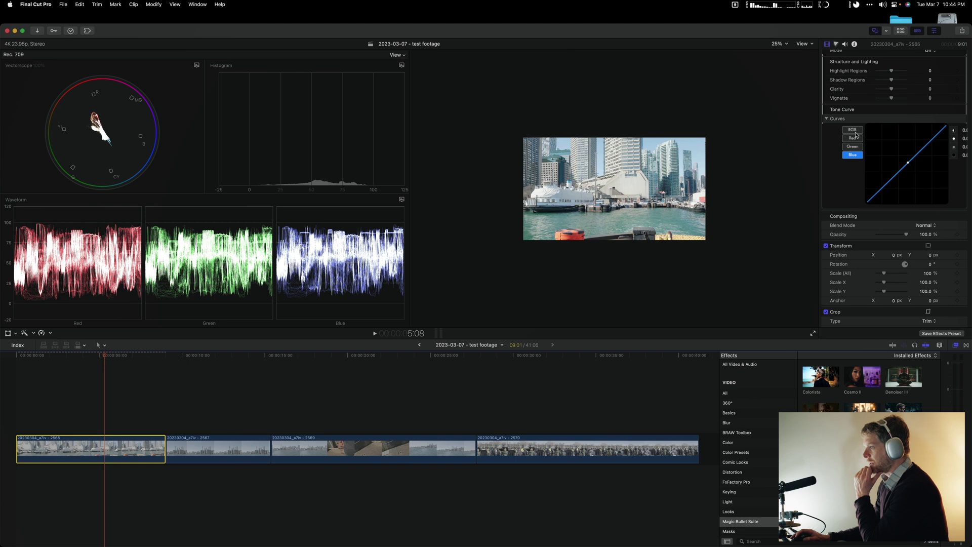
left_click(852, 130)
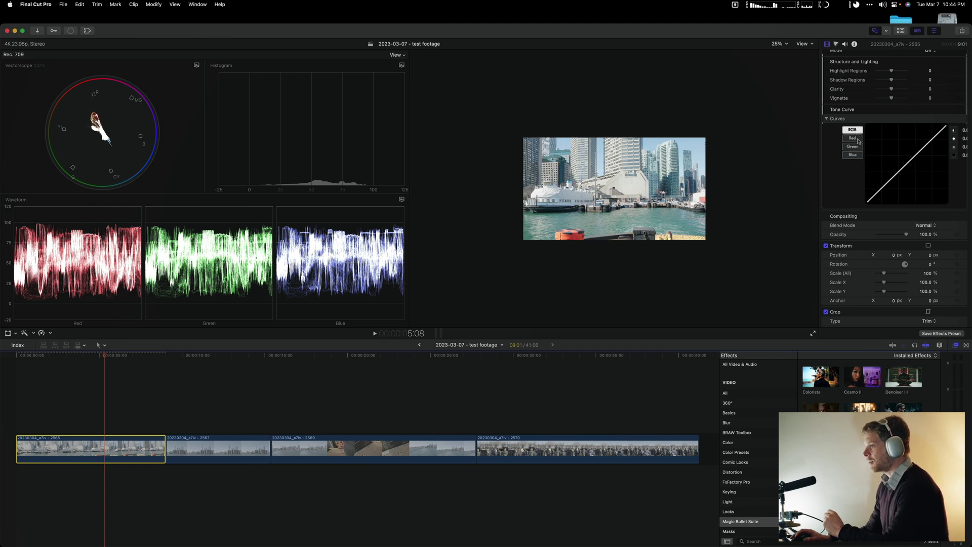
scroll(866, 152, "up", 5)
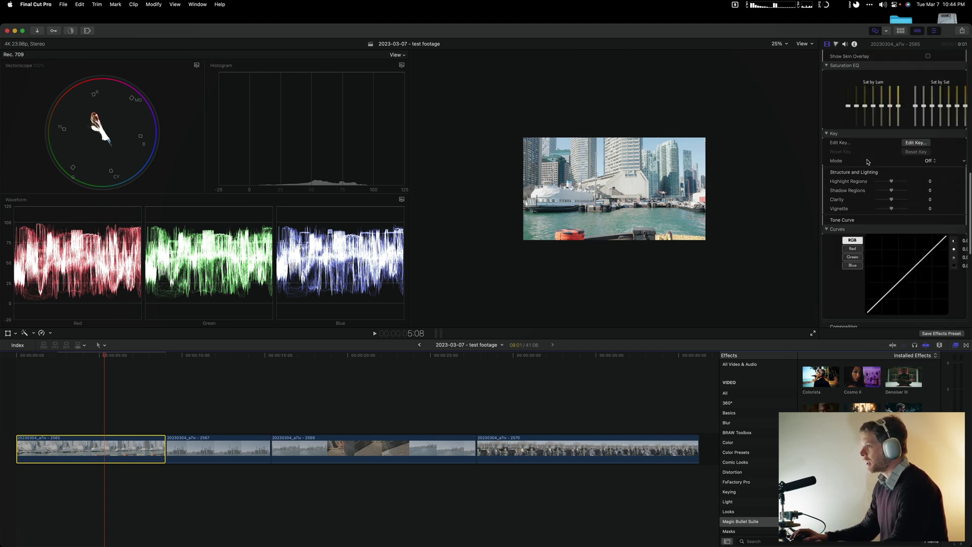
scroll(867, 152, "up", 5)
scroll(868, 154, "up", 5)
scroll(869, 156, "up", 5)
scroll(897, 137, "up", 5)
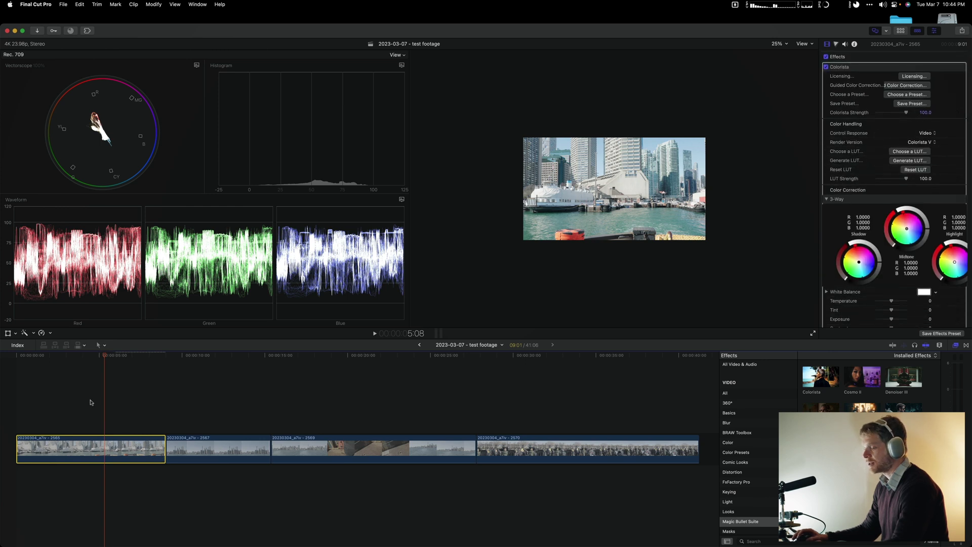
mouse_move(897, 67)
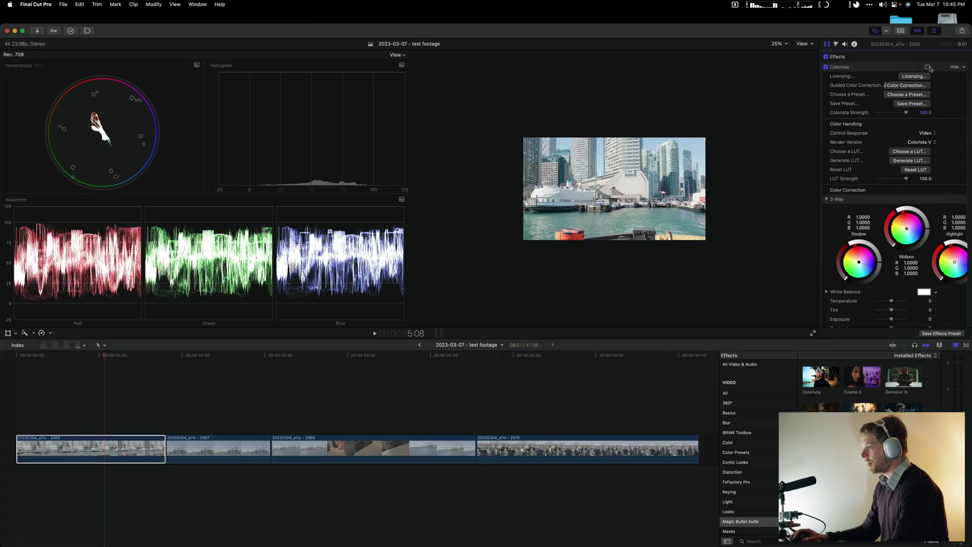
- Add an elliptical shape mask over the docked ferry, then leave mask editing
left_click(931, 69)
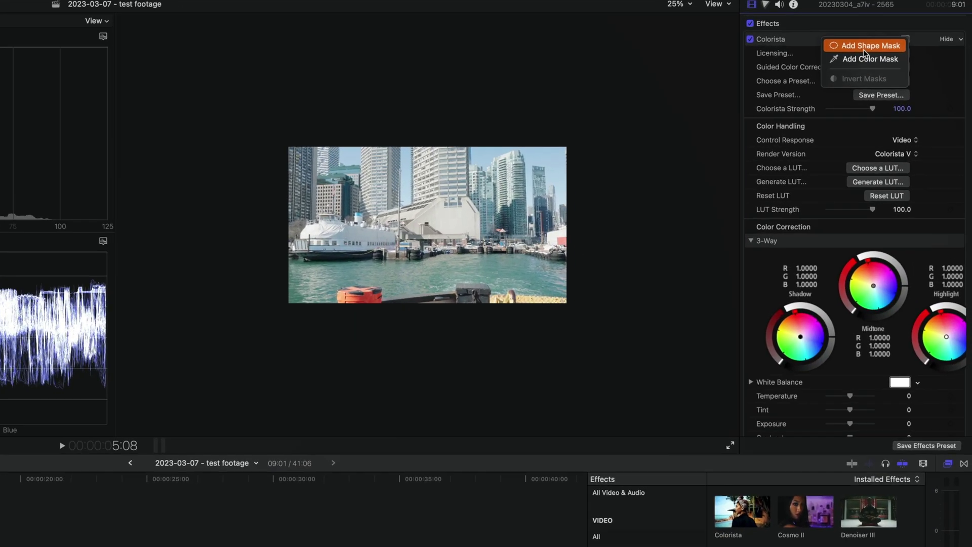
left_click(906, 71)
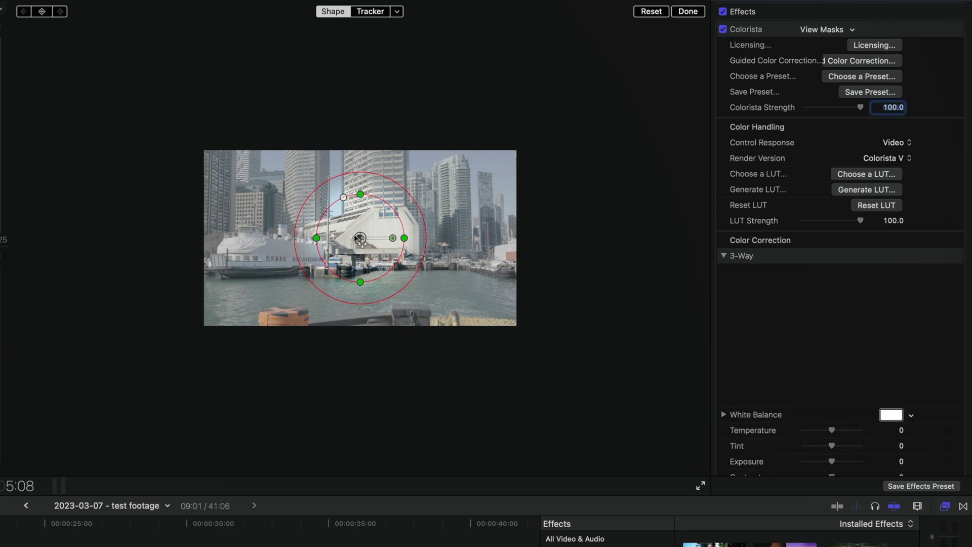
mouse_move(360, 237)
left_mouse_down()
mouse_move(265, 243)
mouse_move(357, 243)
left_mouse_up()
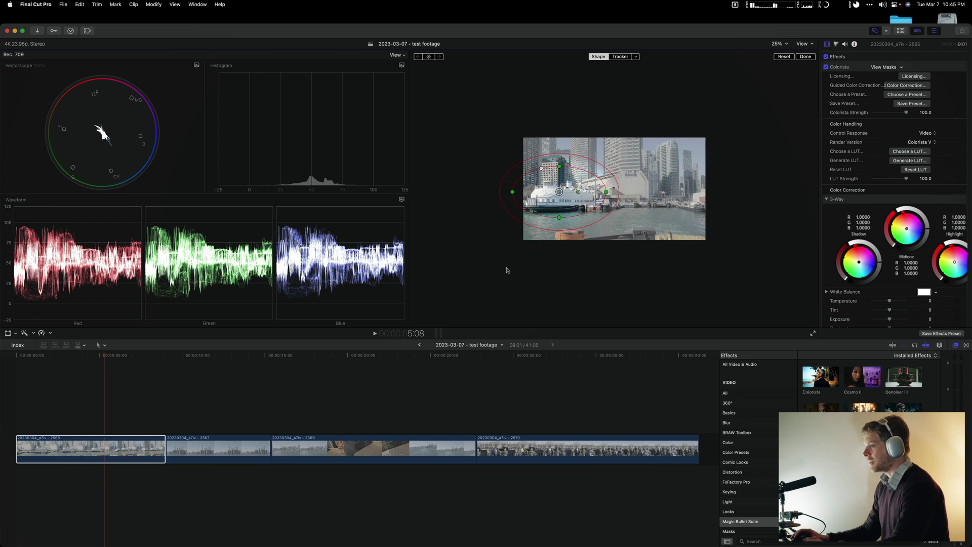
left_click(827, 67)
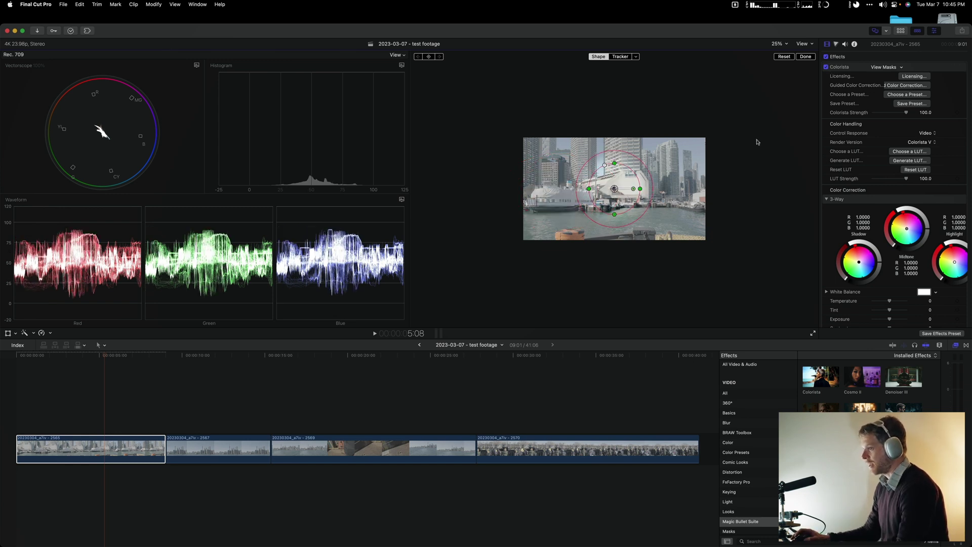
key("super+z")
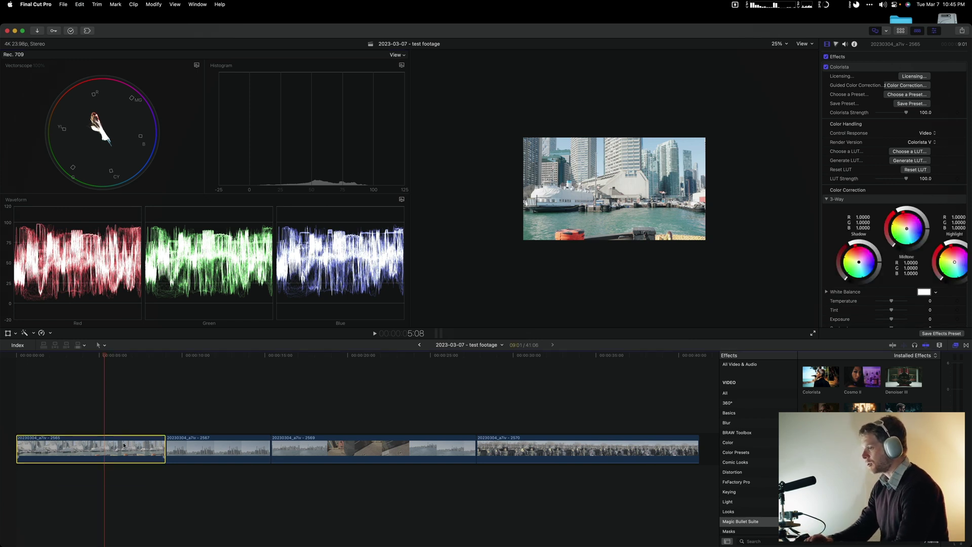
- Copy the harbour clip's grade and paste only its Colorista effect onto the other three clips
key("super+c")
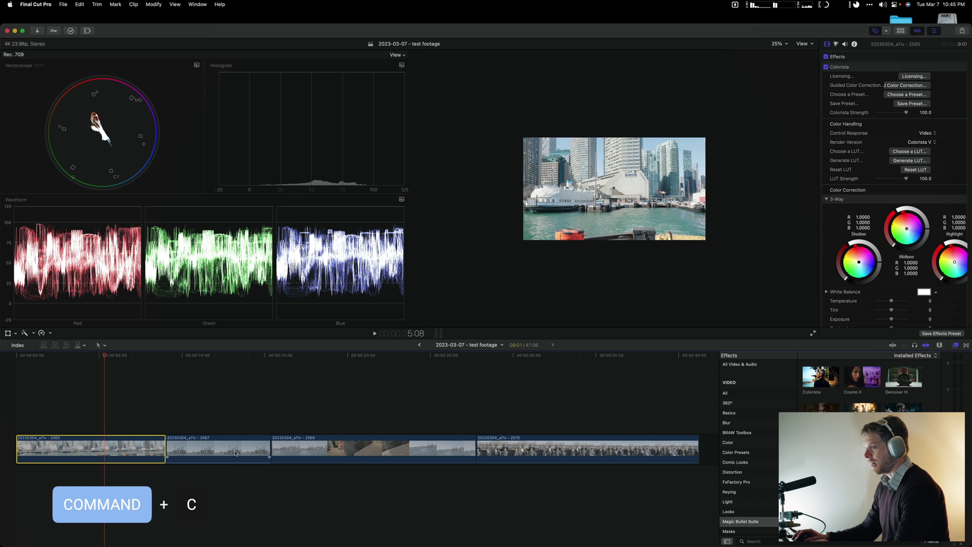
left_click(237, 453)
left_click(539, 449, "shift")
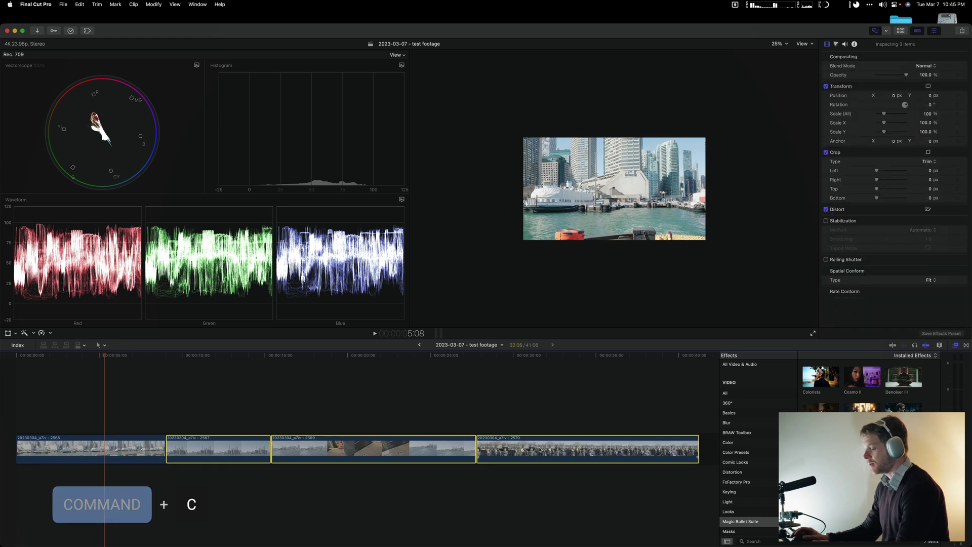
key("super+shift+v")
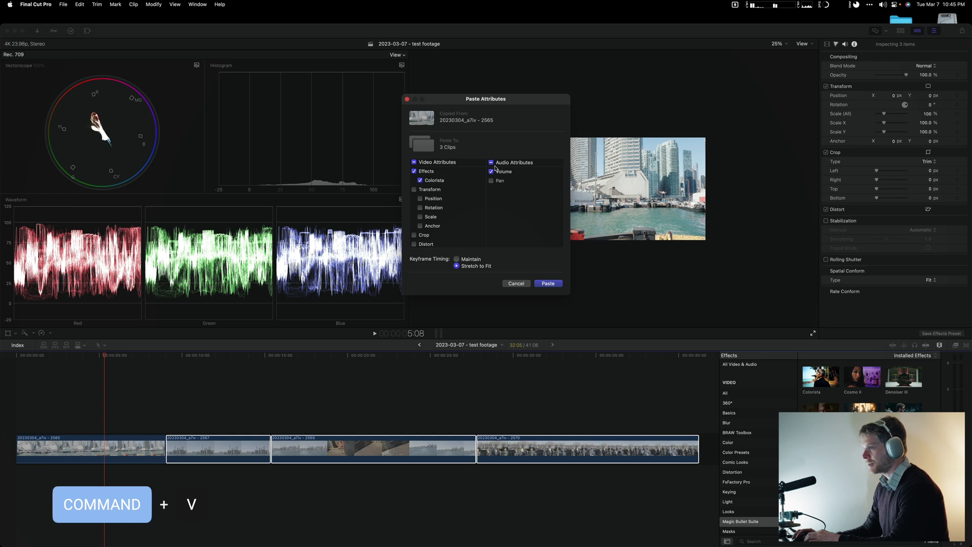
left_click(549, 284)
- Preview the CN Tower, crowd and skyline frames to check the pasted grade
left_click(215, 361)
left_click(262, 363)
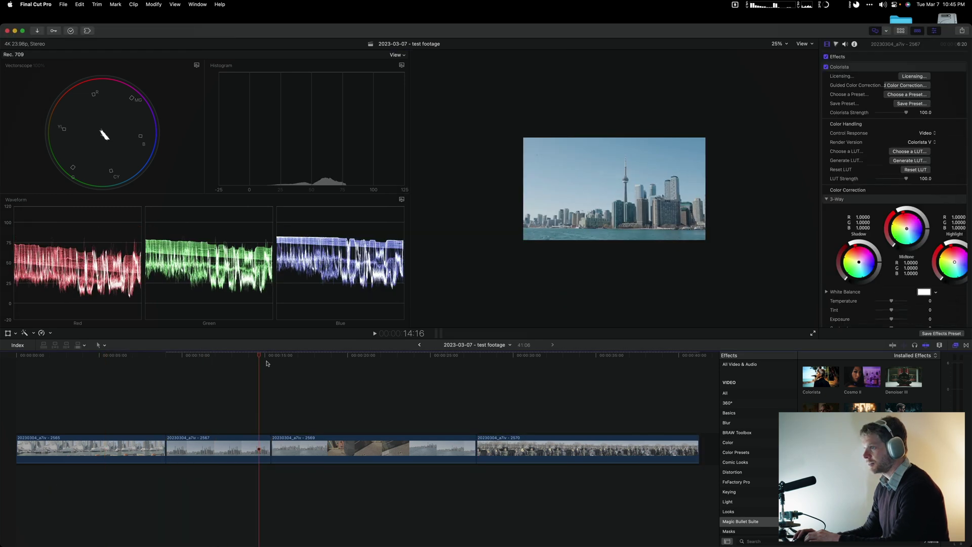
left_click(596, 363)
left_click(591, 448)
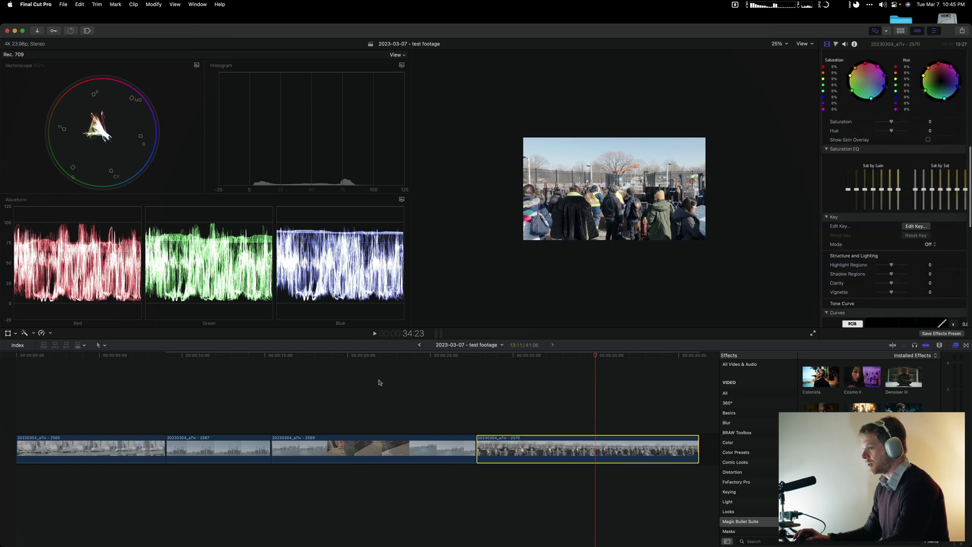
left_click(378, 363)
left_click(297, 380)
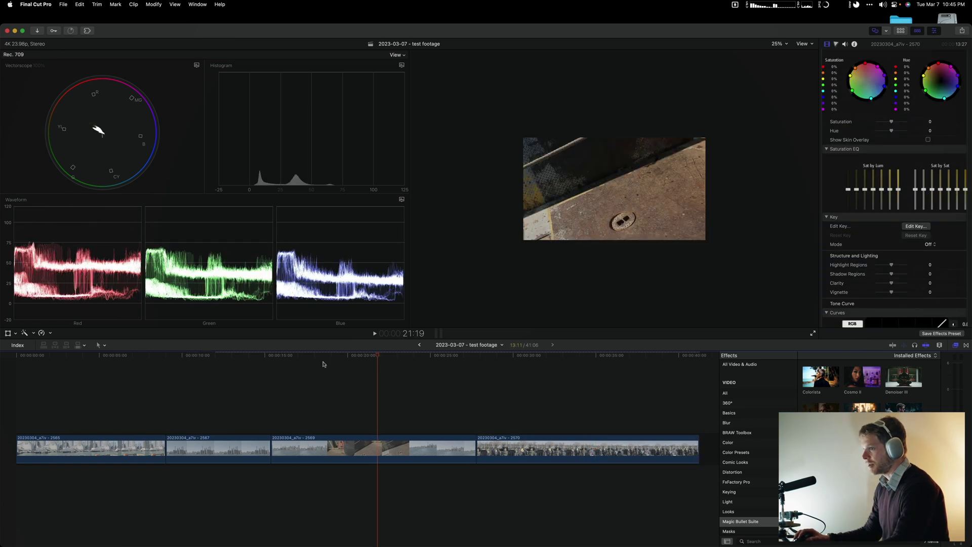
left_click(296, 358)
- Inspect the third clip's Colorista settings, then scrub back through the first harbour clip
left_click(340, 452)
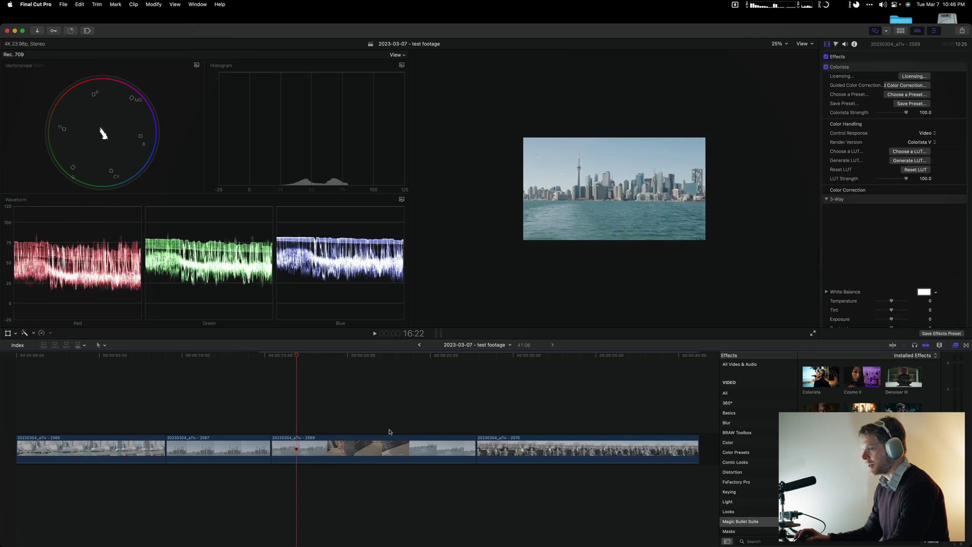
left_click(340, 462)
scroll(902, 199, "down", 5)
scroll(902, 200, "down", 5)
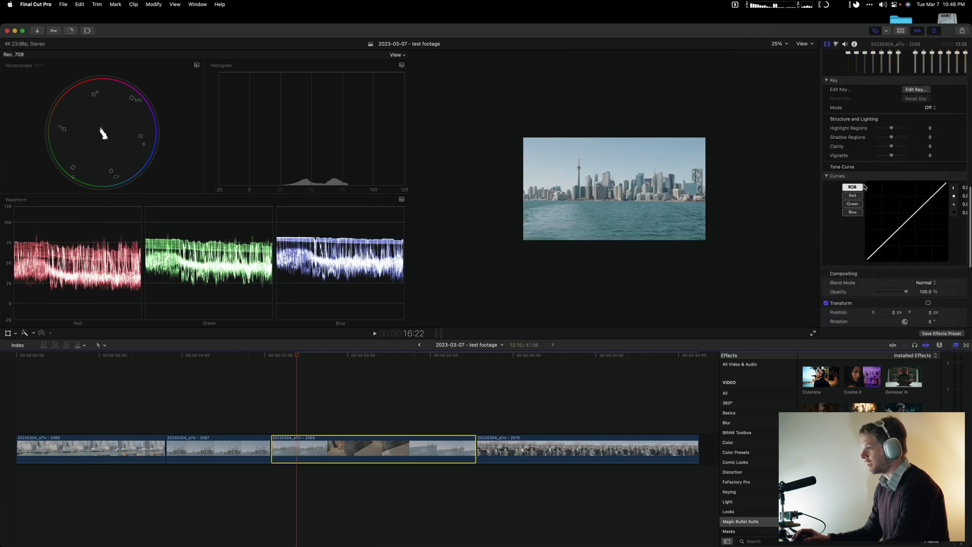
left_click(99, 357)
left_click_drag(98, 357, 120, 358)
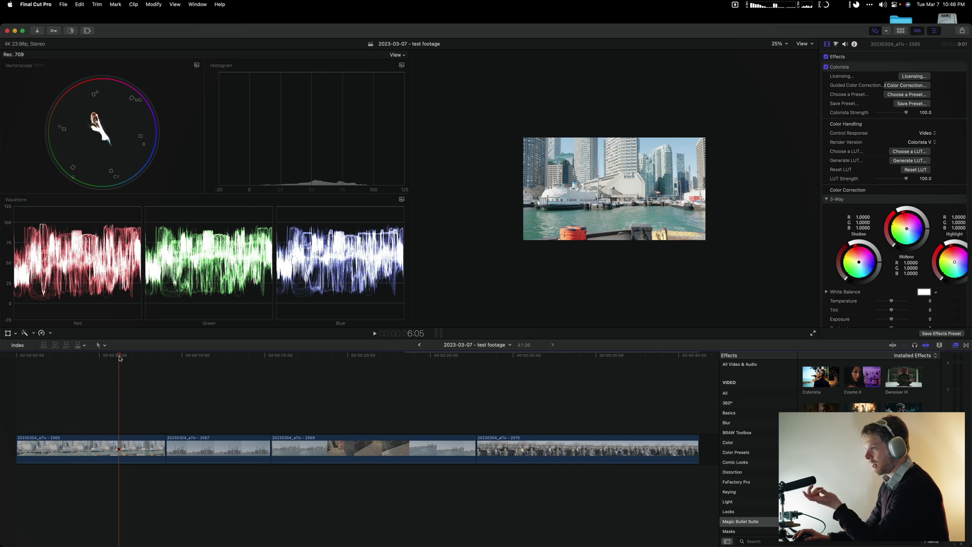
- Scrub the playhead across the timeline toward the last clip
left_click_drag(119, 359, 545, 390)
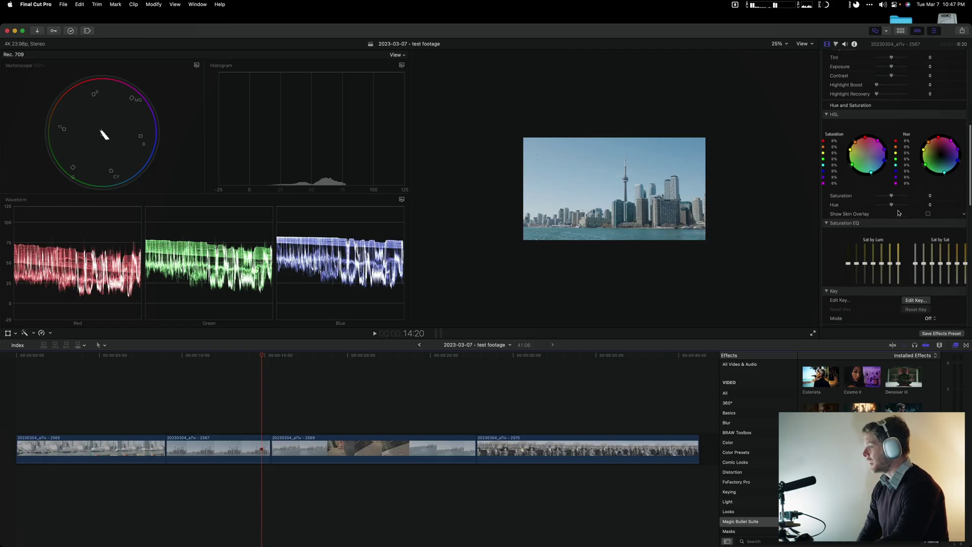
scroll(899, 213, "down", 2)
scroll(899, 213, "down", 3)
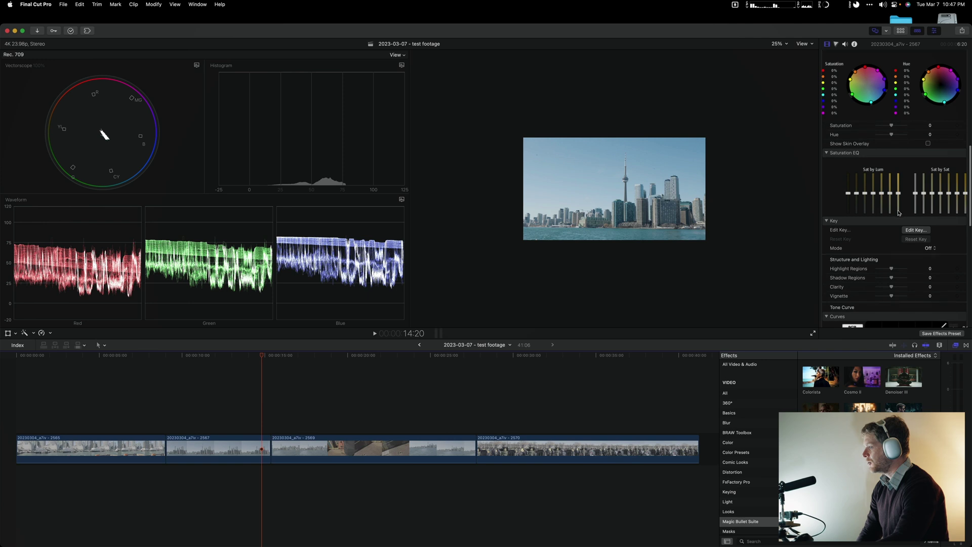
scroll(899, 213, "down", 2)
scroll(899, 213, "down", 3)
scroll(898, 213, "down", 3)
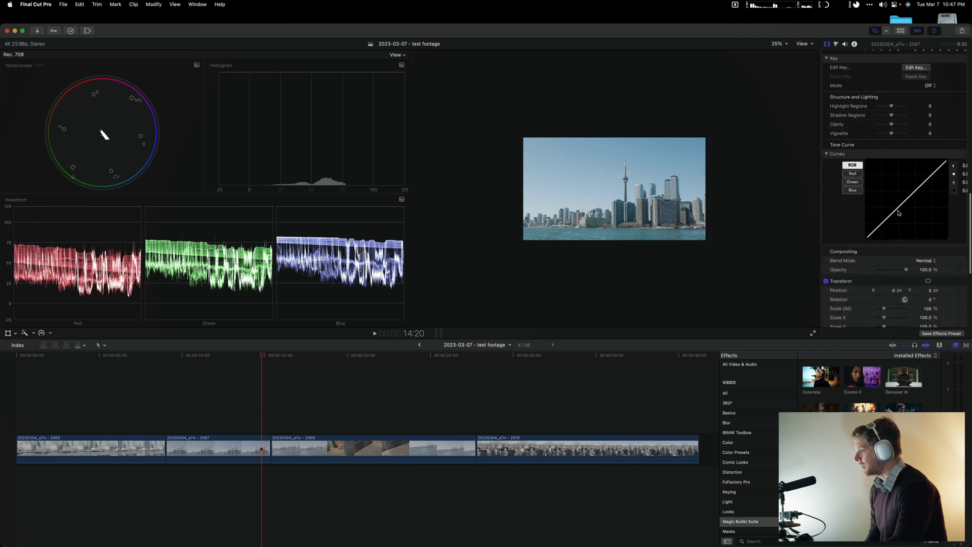